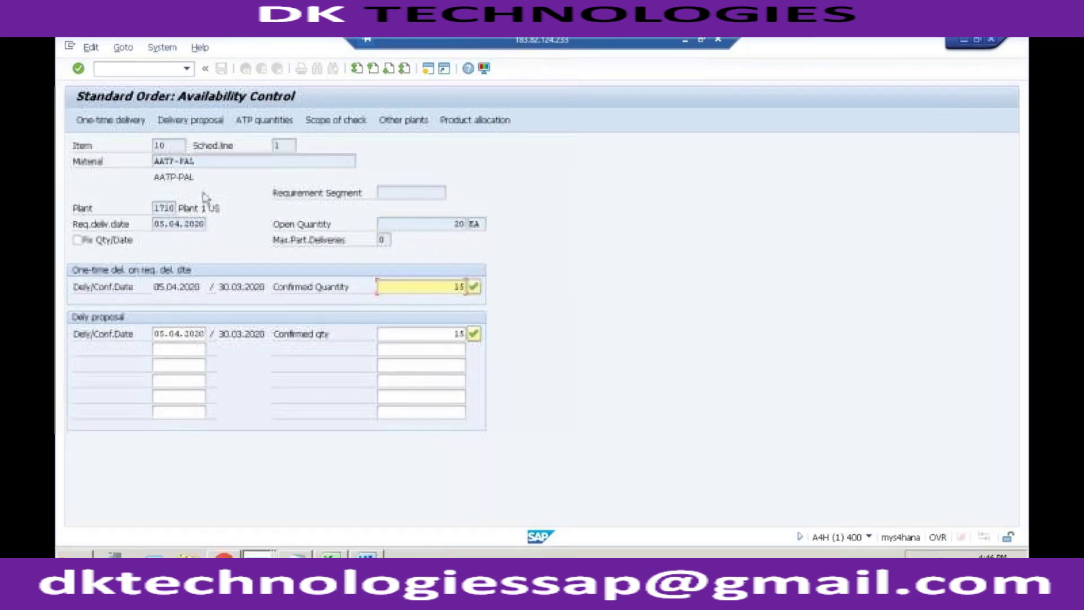
Compare the open quantity of item 10 with the confirmed quantities for one-time delivery and the delivery proposal
double_click(464, 224)
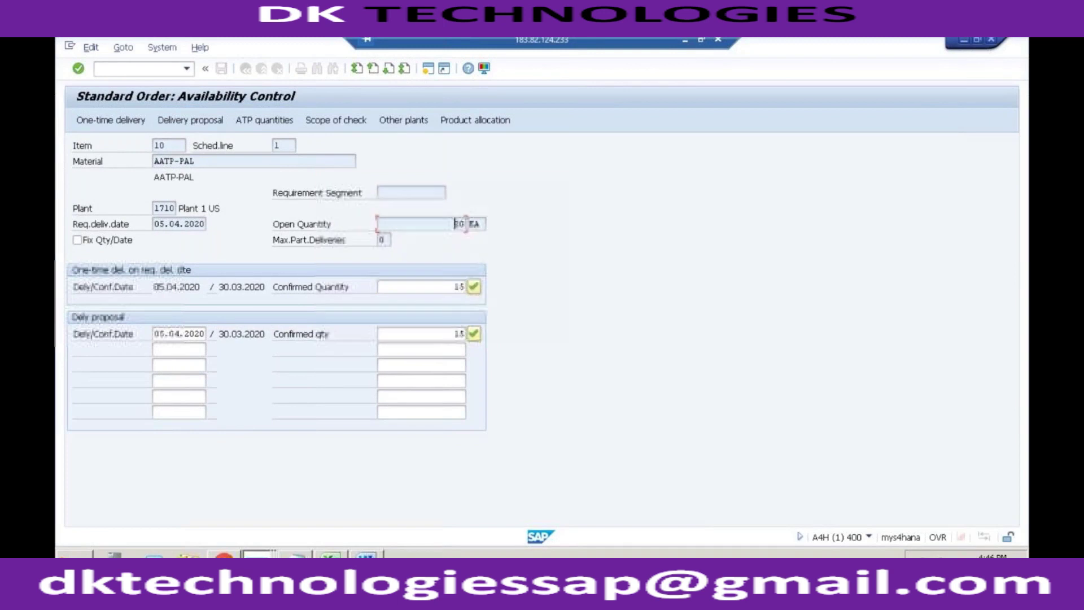
double_click(468, 287)
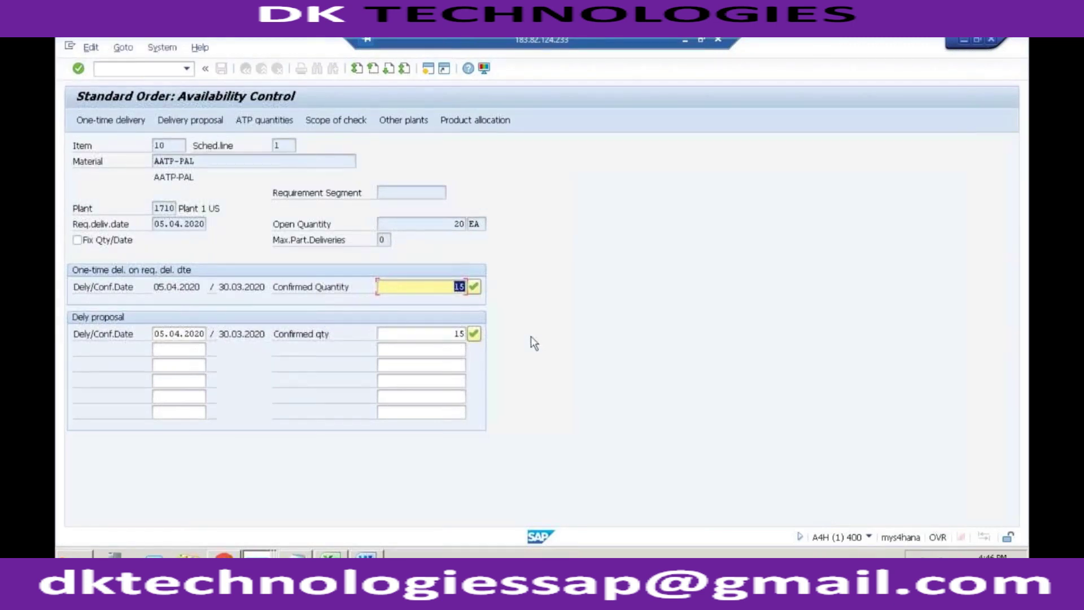
left_click(457, 334)
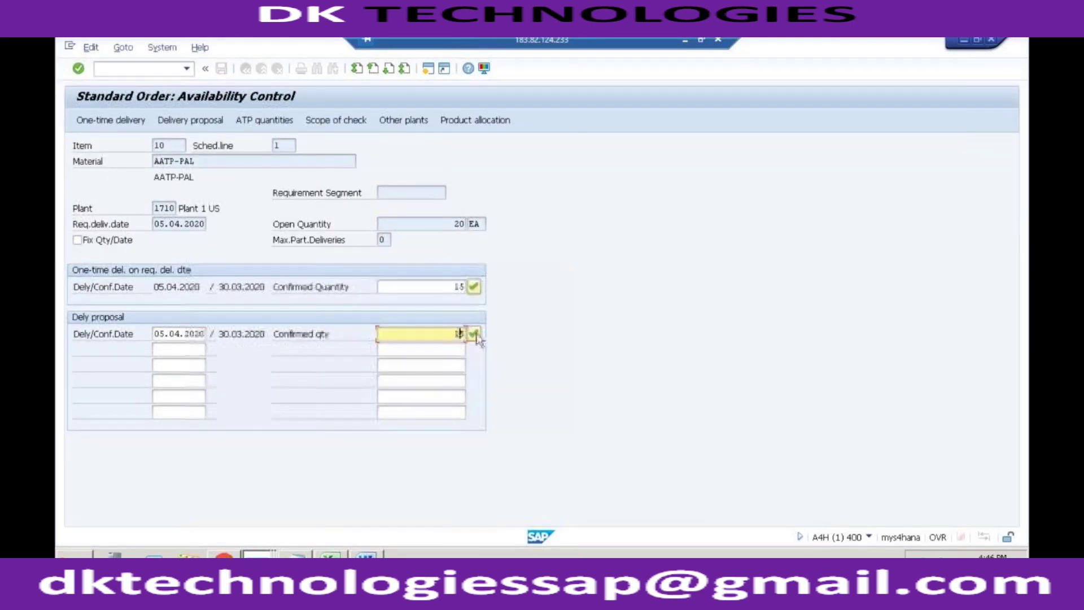
Switch to the browser and check the April 2020 quantity of the restricted-availability row in the AATP_PAL allocation planning data
key("alt+Tab")
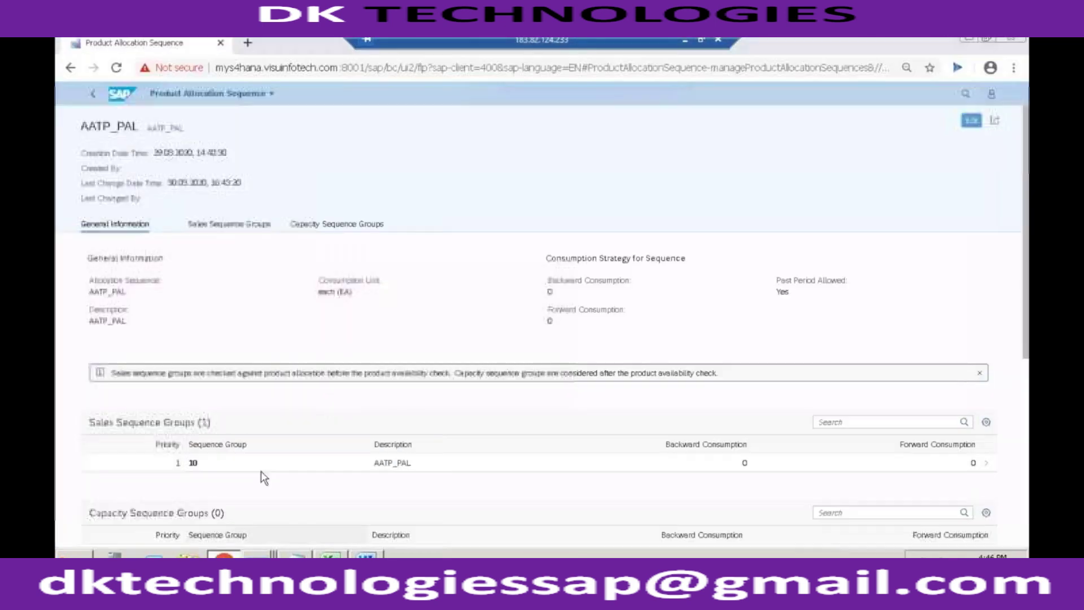
left_click(94, 97)
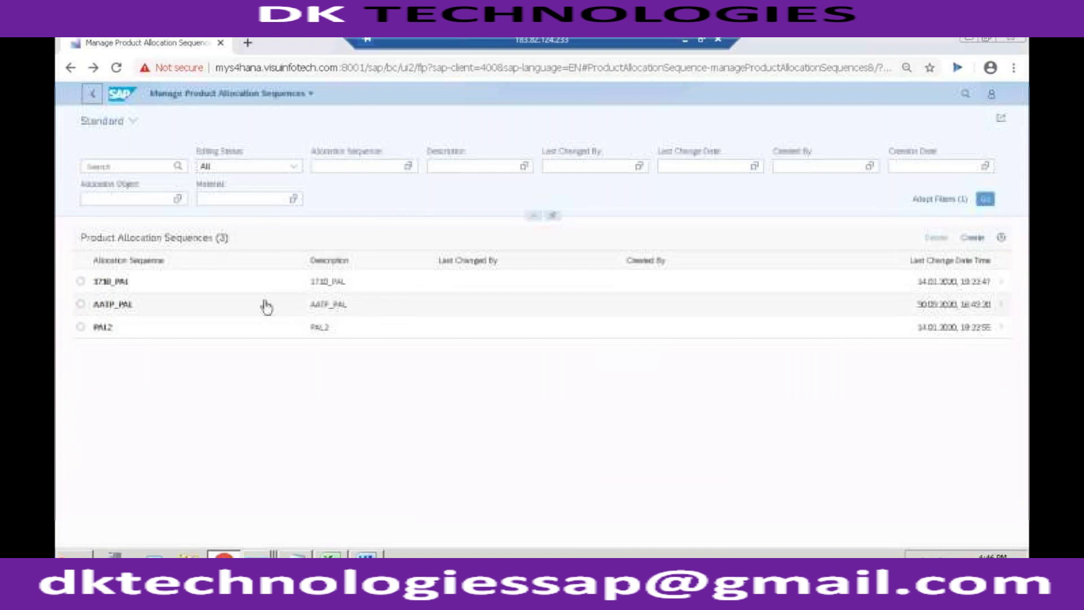
left_click(93, 96)
left_click(311, 198)
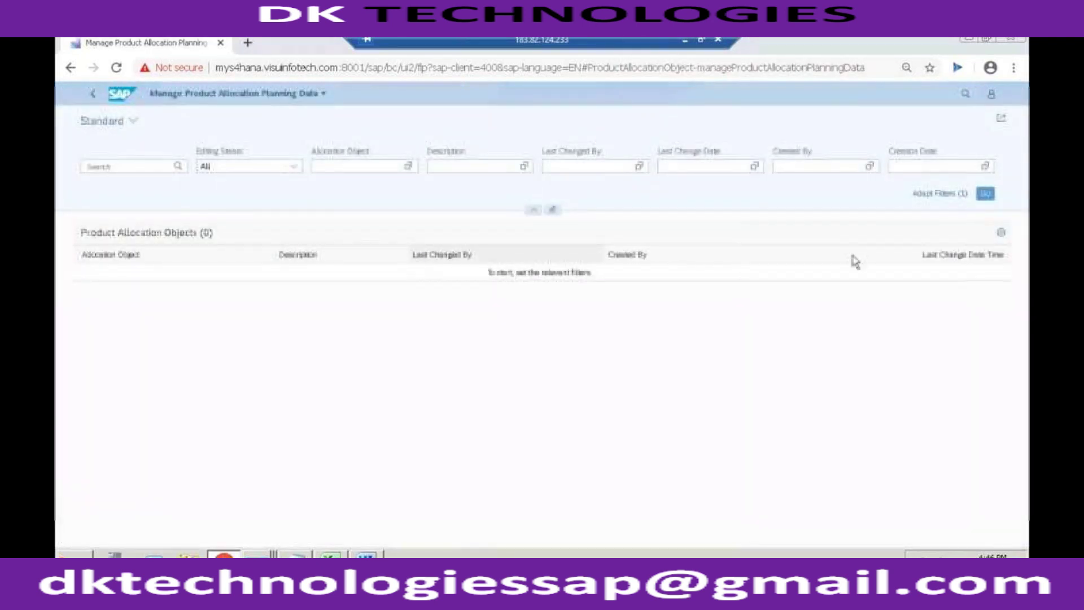
left_click(985, 194)
left_click(101, 309)
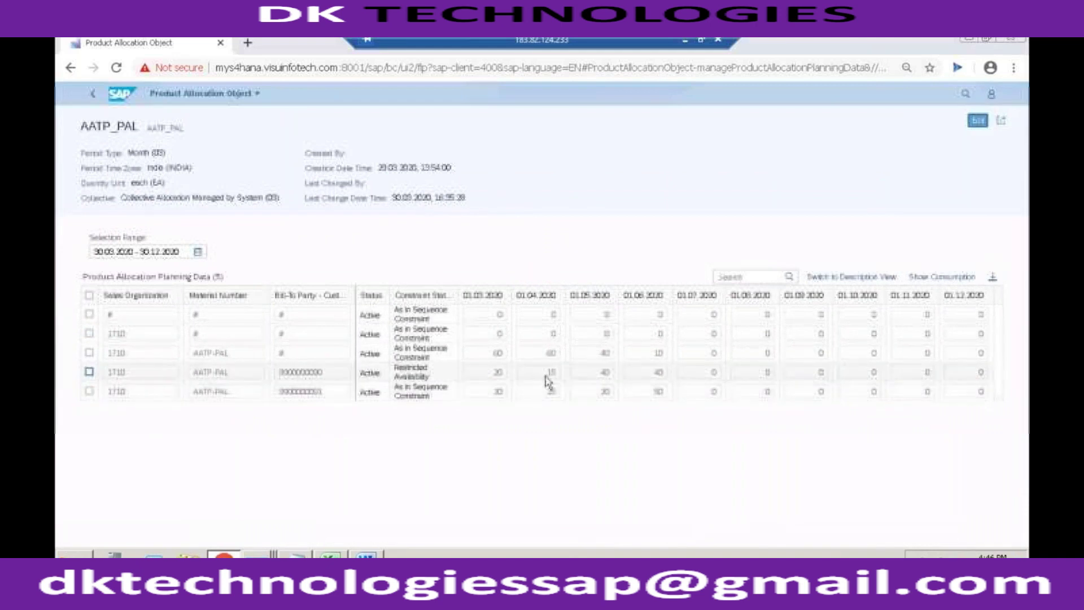
left_click(551, 375)
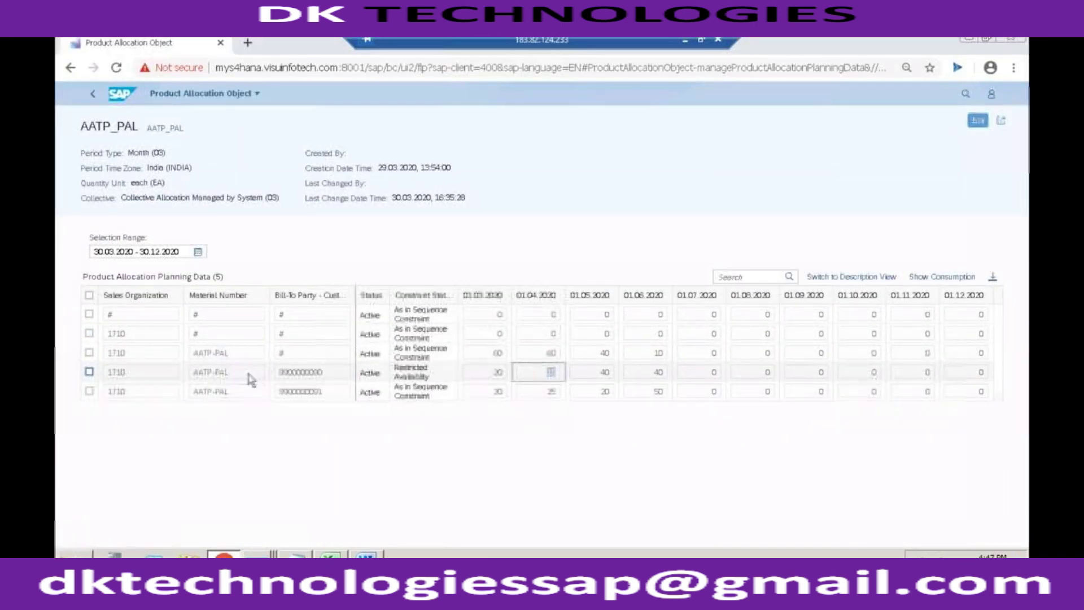
Switch back to the SAP GUI order and review the product allocation confirmation calculation for item 10, including its check date
key("alt+Tab")
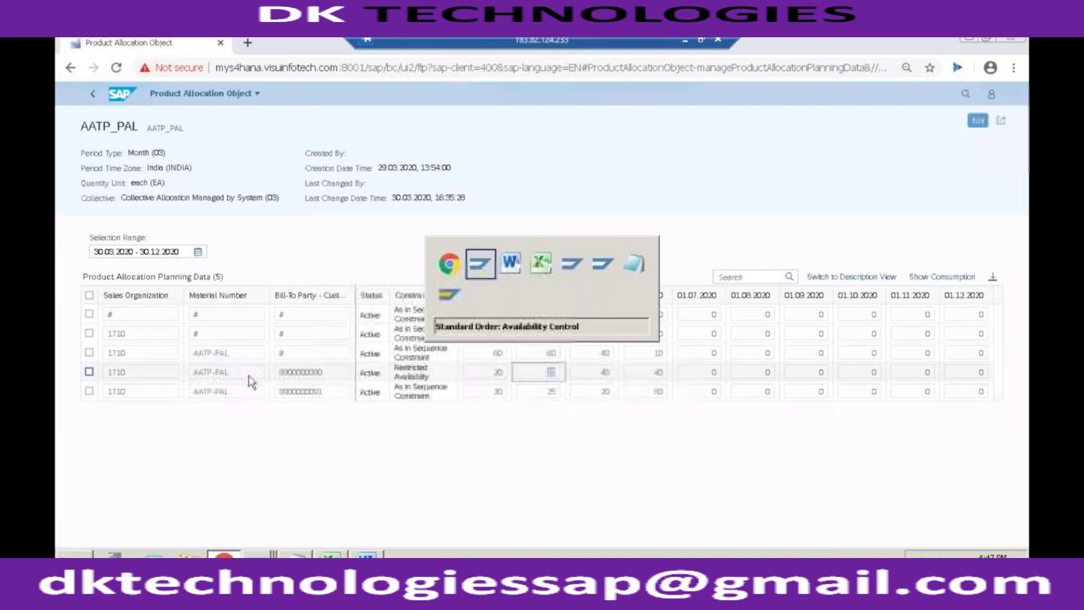
left_click(471, 121)
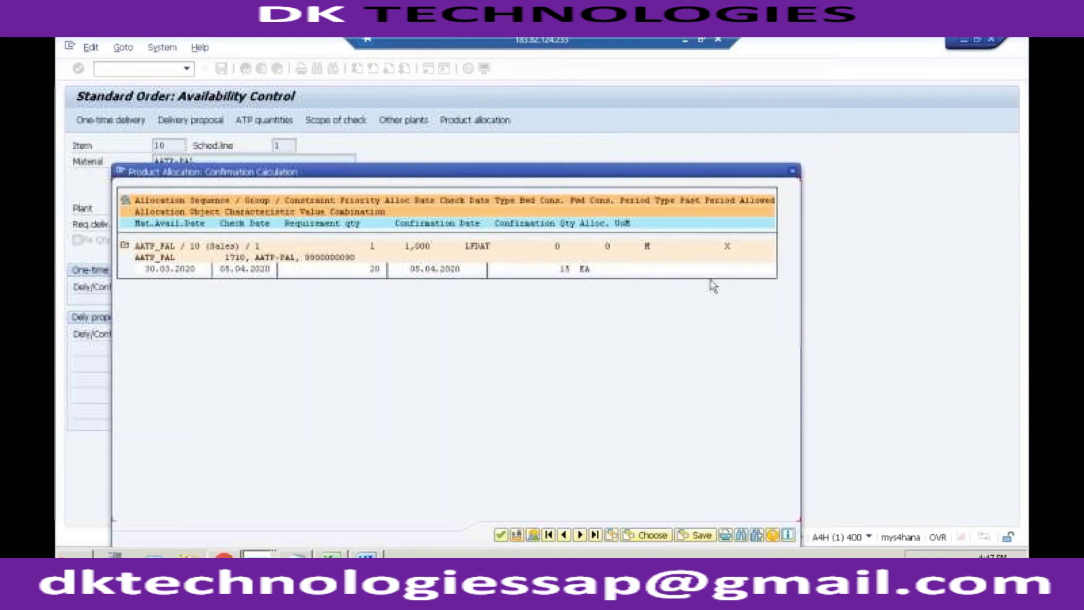
left_click(240, 271)
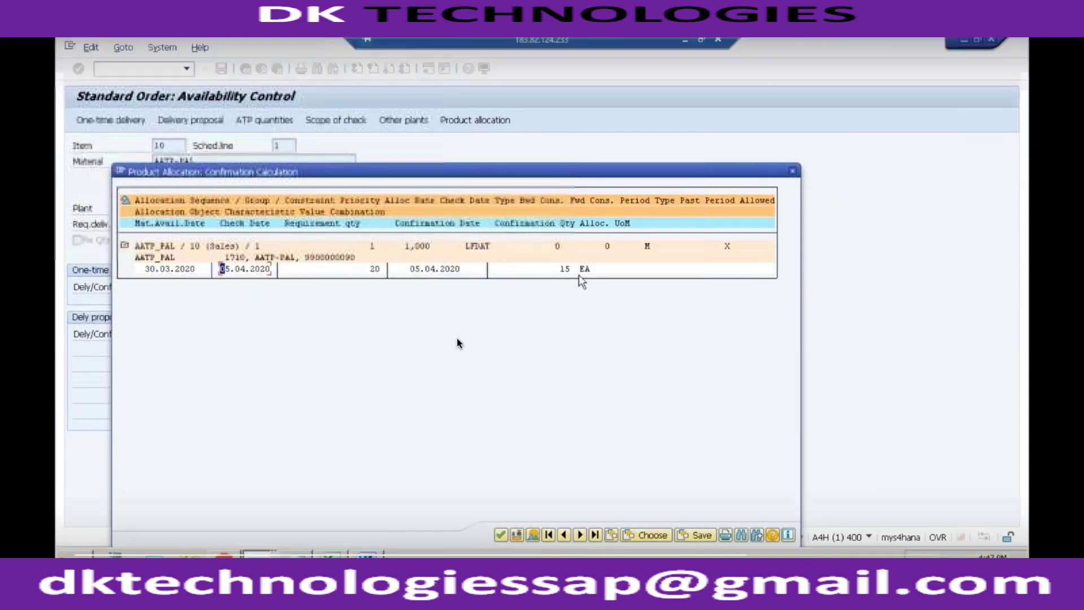
left_click(406, 310)
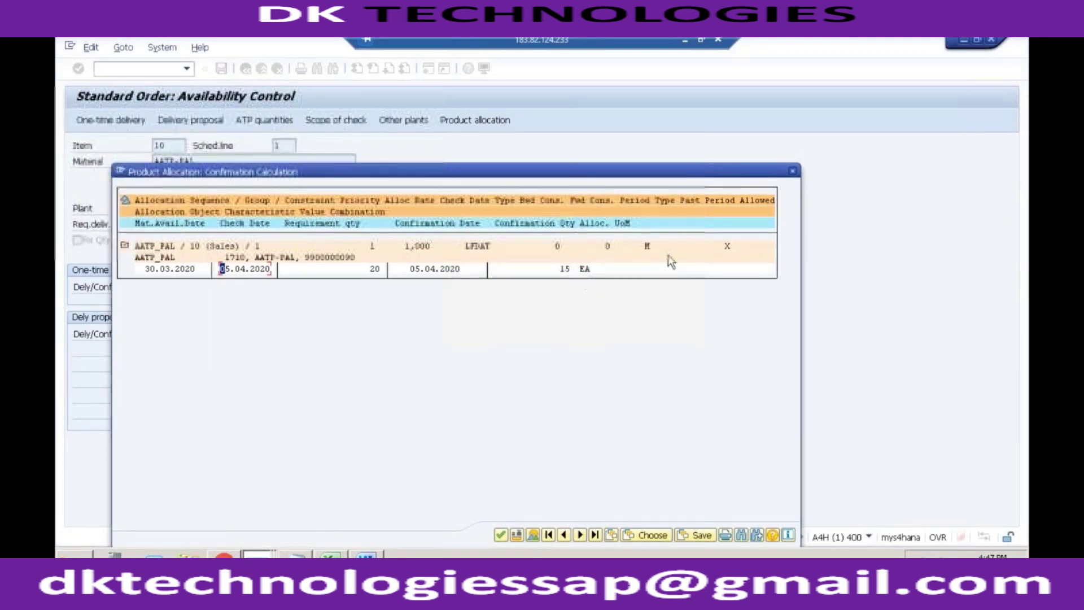
Switch to the browser and compare the March and April 2020 planned quantities of the restricted-availability row in AATP_PAL
key("alt+Tab")
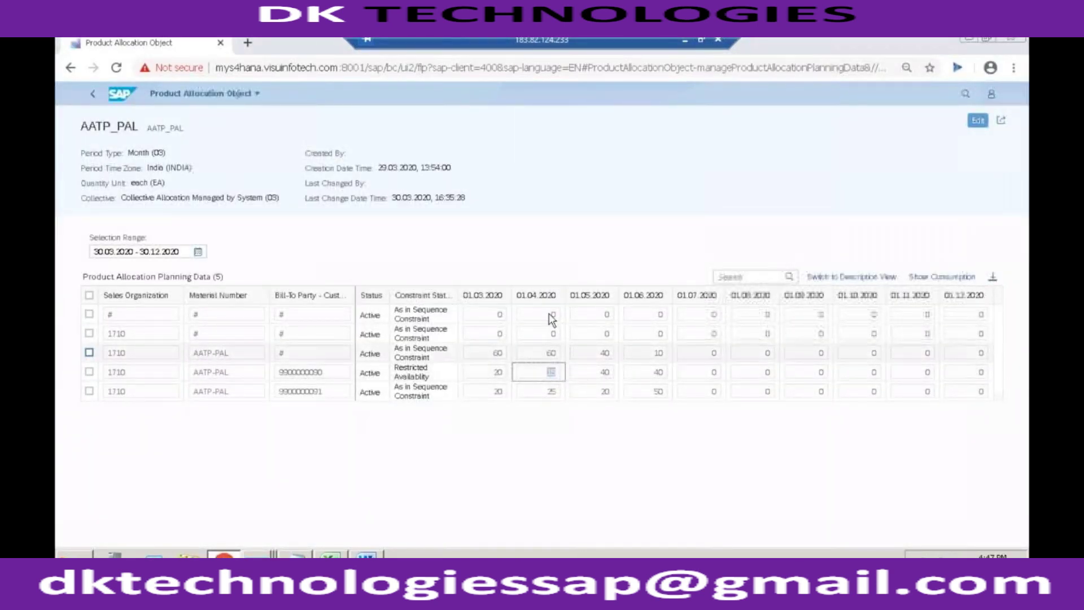
left_click(497, 375)
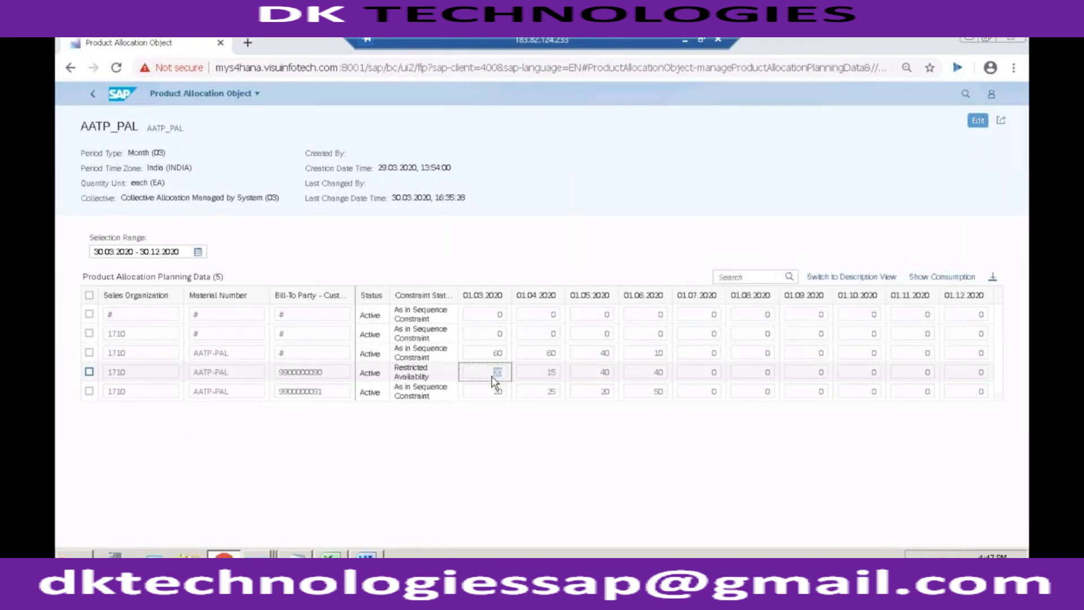
left_click(552, 374)
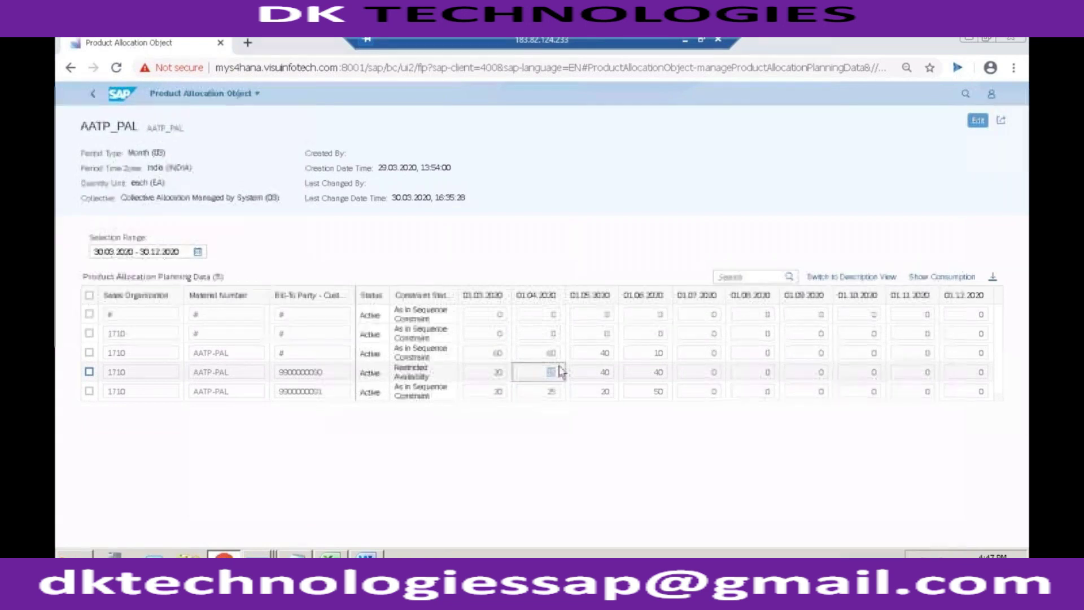
left_click(501, 374)
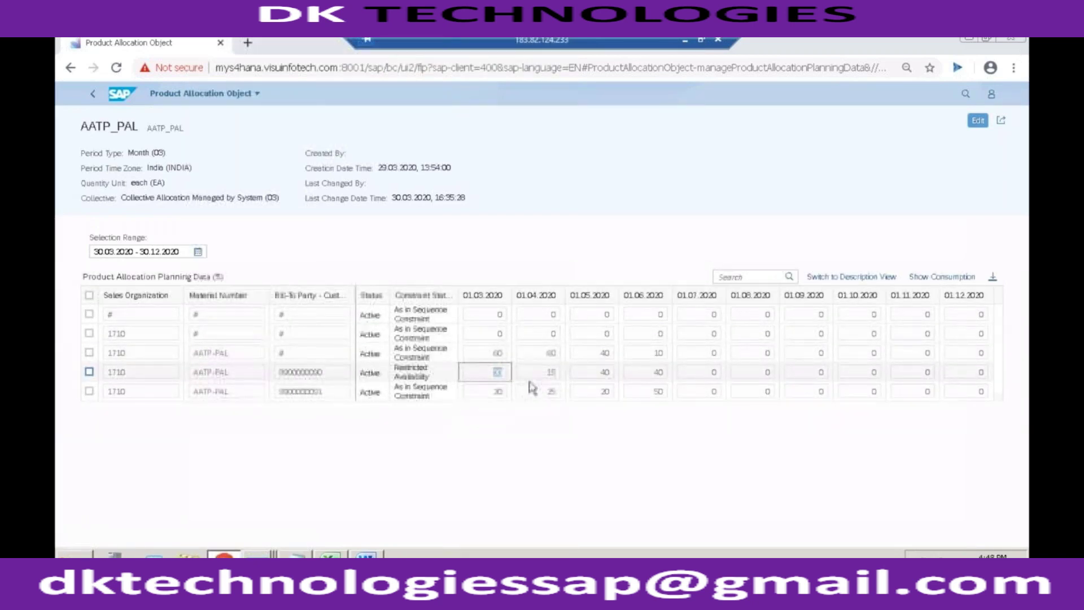
left_click(549, 375)
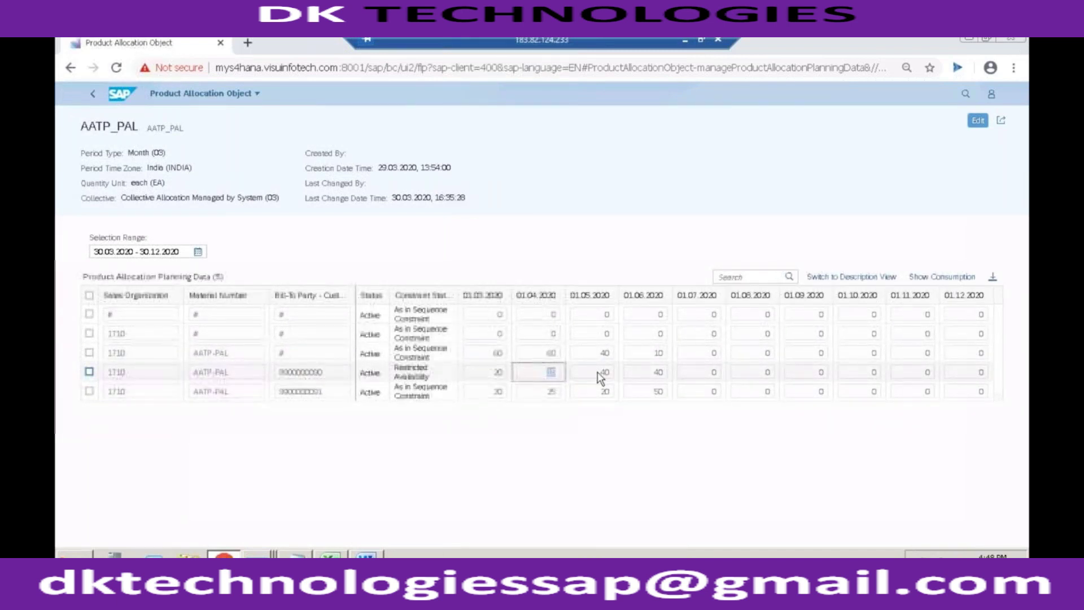
Open the AATP_PAL product allocation sequence for editing in Manage Product Allocation Sequences
left_click(94, 96)
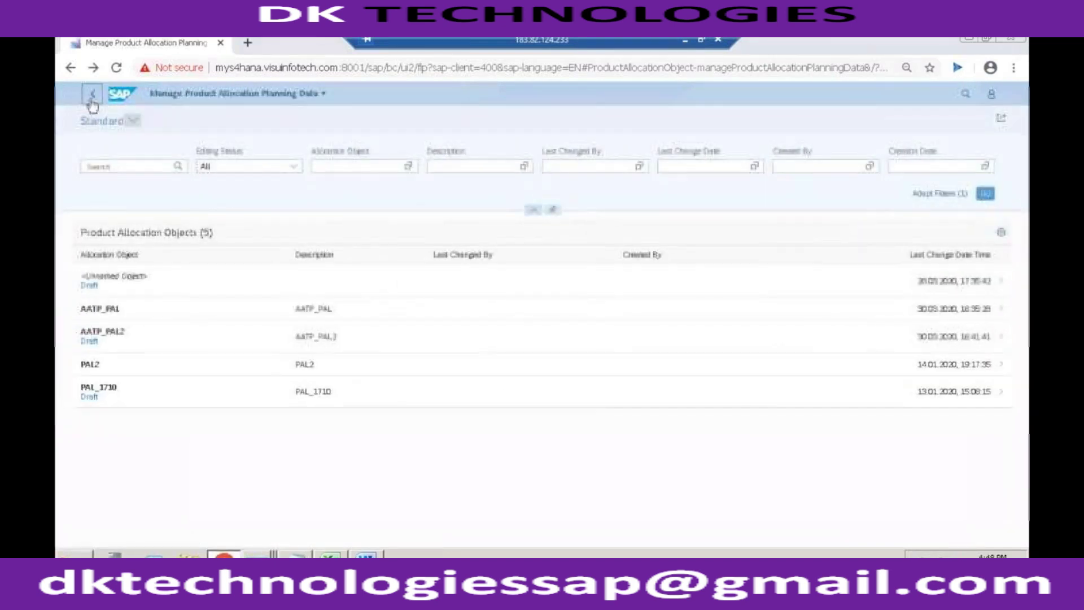
left_click(91, 98)
left_click(443, 205)
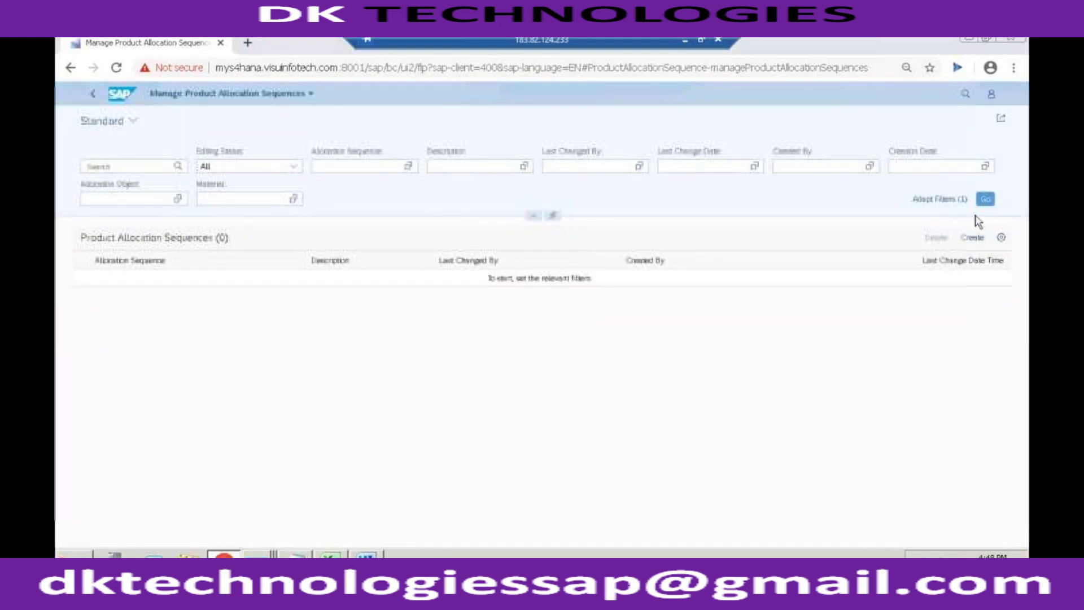
left_click(985, 199)
left_click(151, 312)
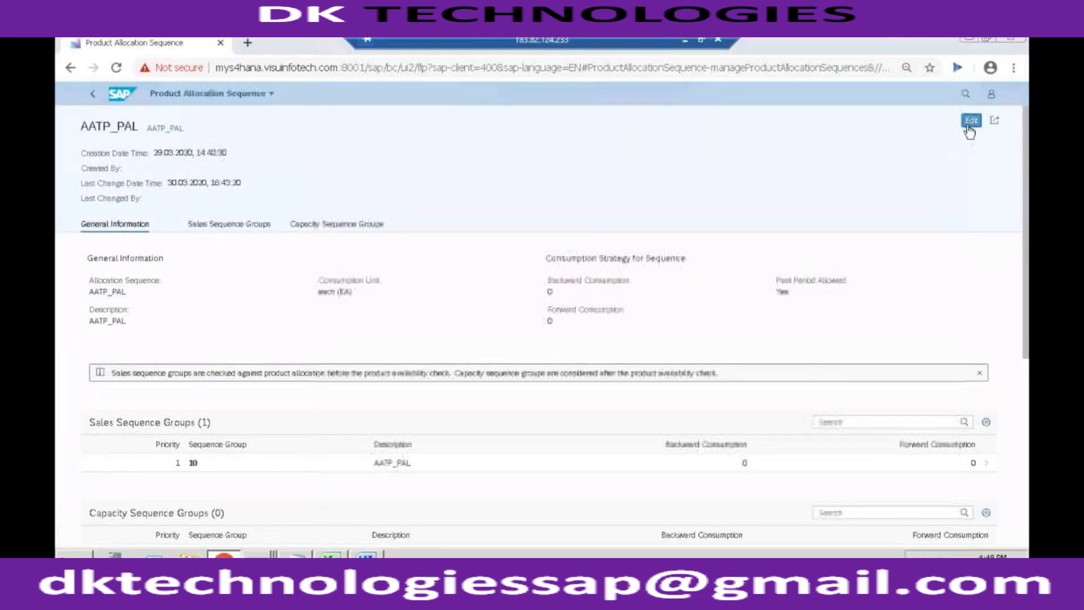
left_click(968, 123)
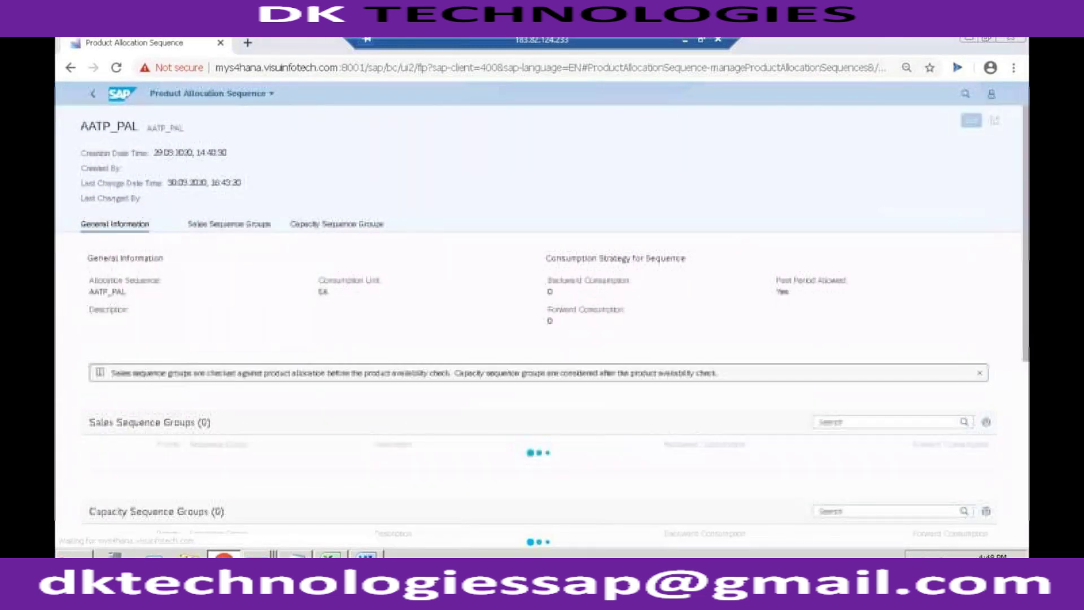
Set both backward and forward consumption of the AATP_PAL sequence to 1 and save it
left_click(561, 226)
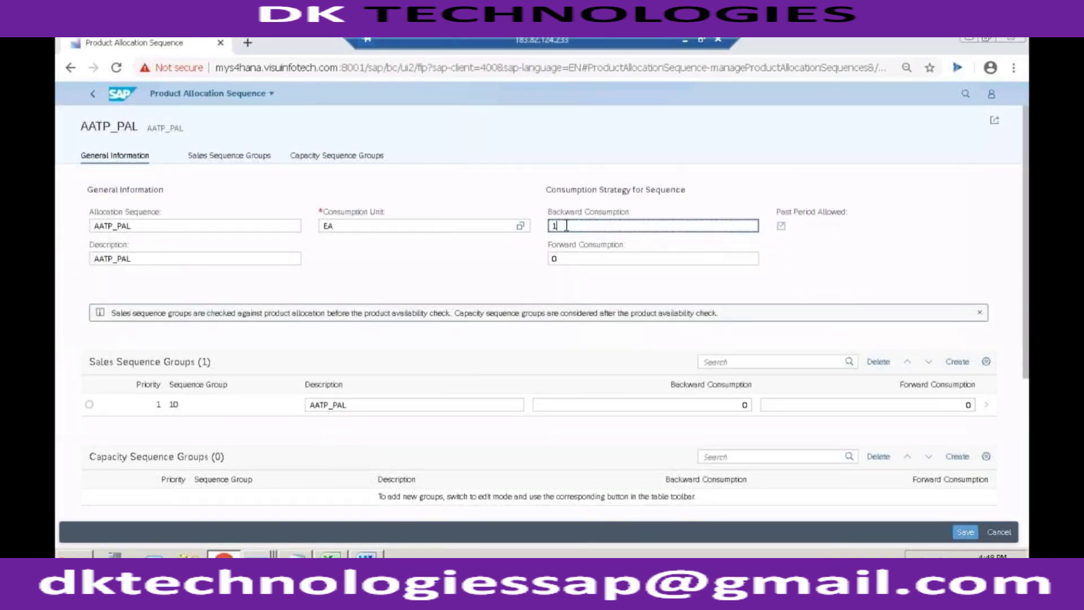
left_click(554, 258)
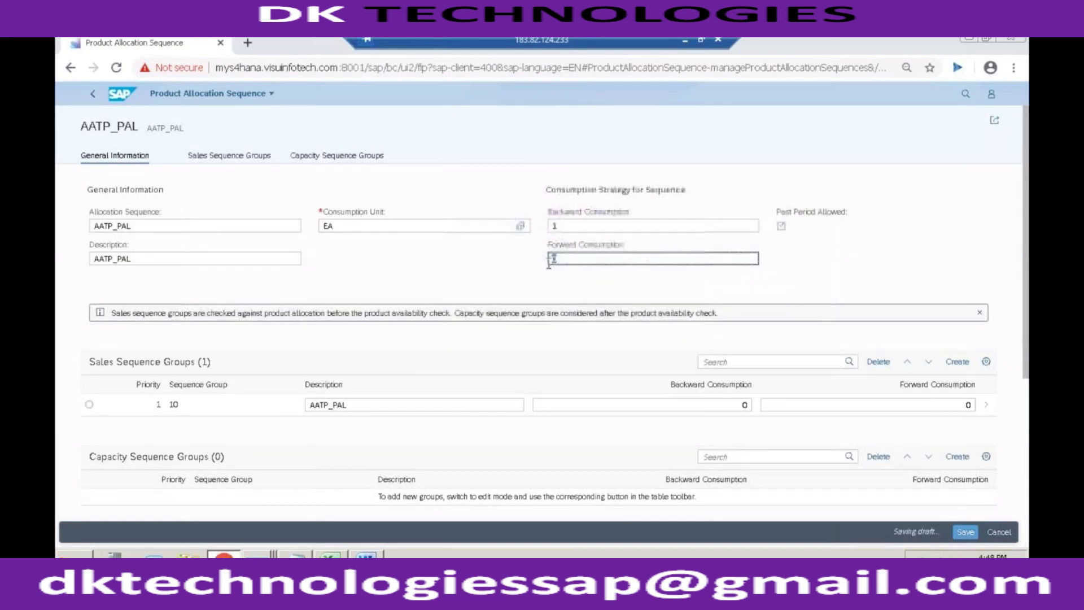
type("1")
key("shift+Tab")
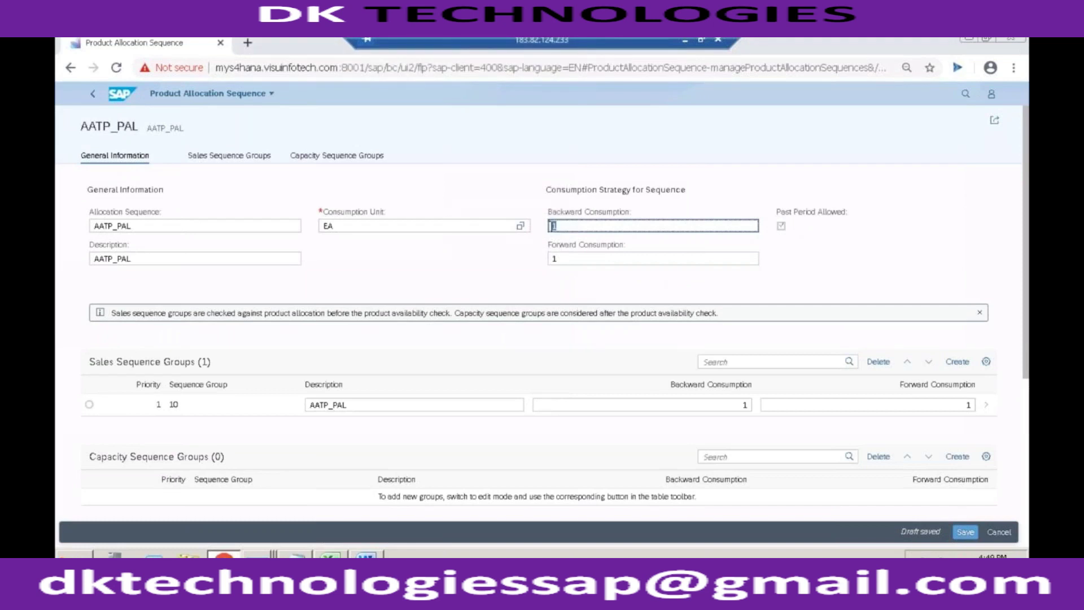
left_click(966, 532)
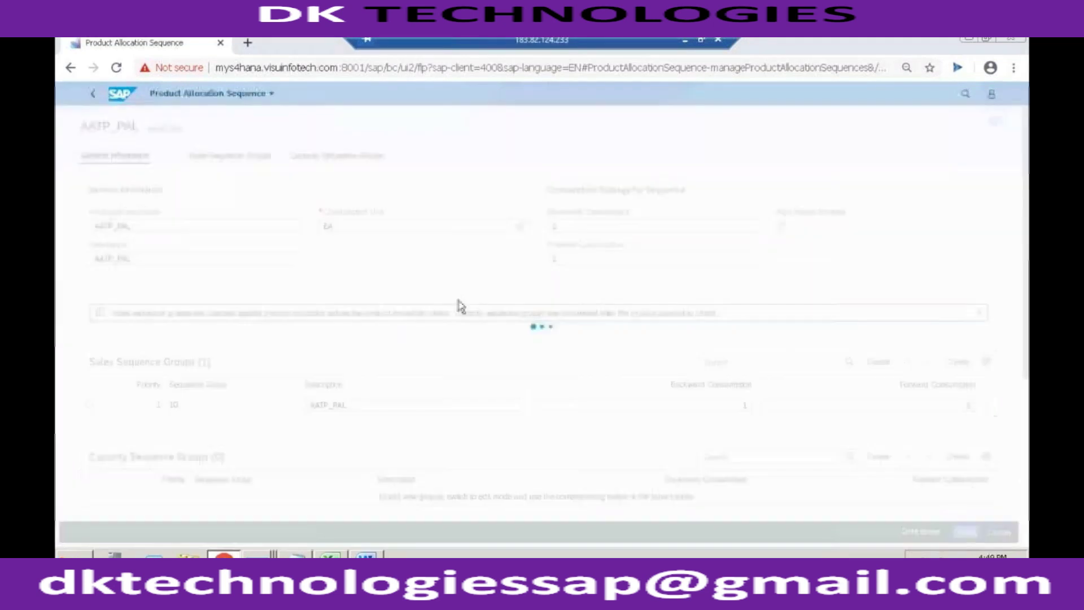
Switch to the SAP GUI order, accept the delivery proposal for item 10 and return to the order overview
key("alt+Tab")
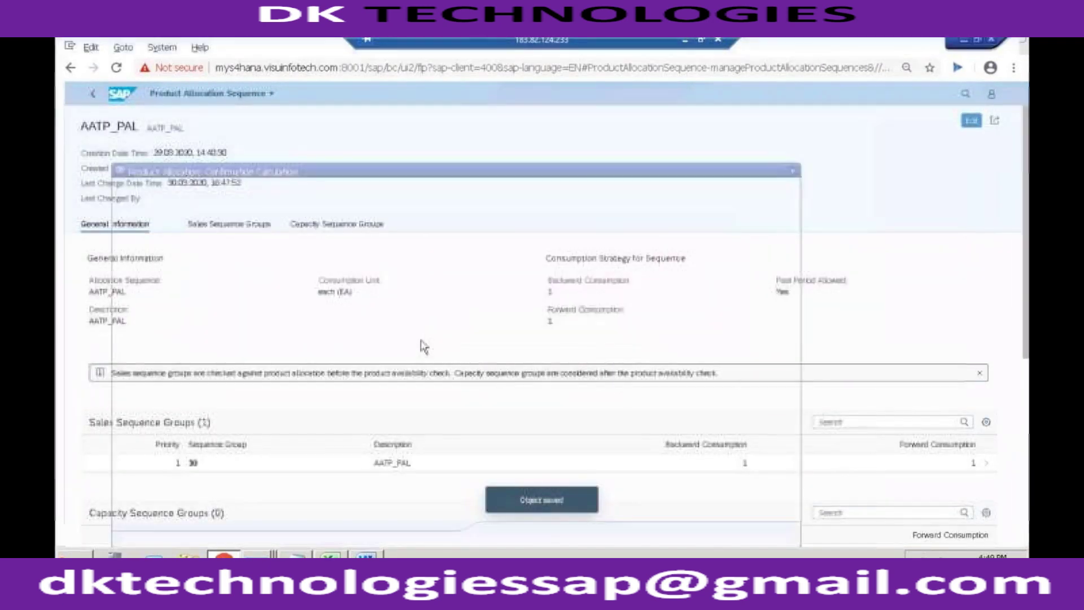
key("Return")
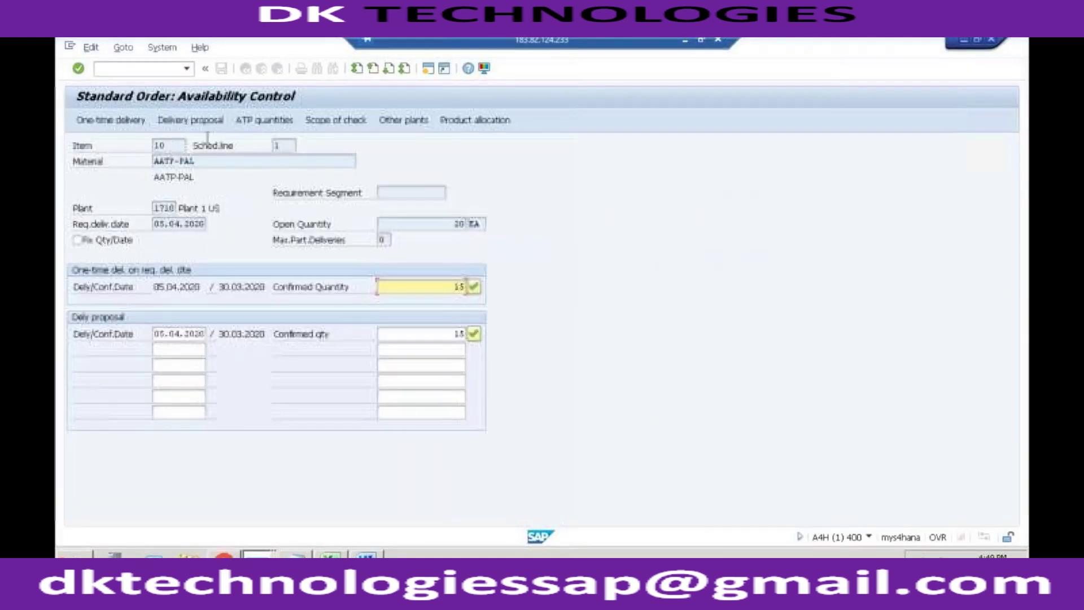
left_click(80, 69)
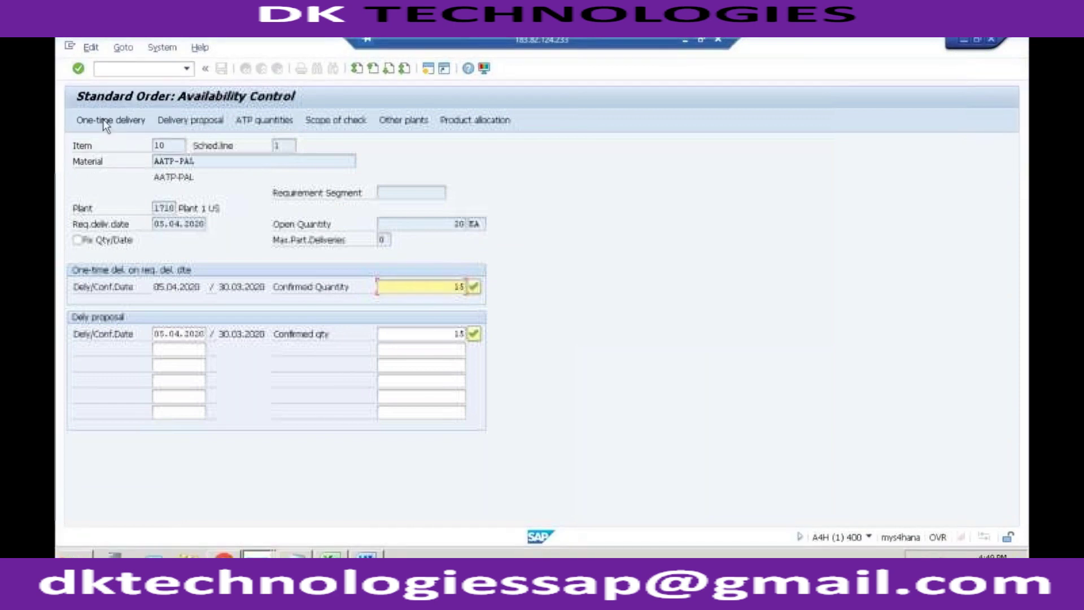
left_click(196, 121)
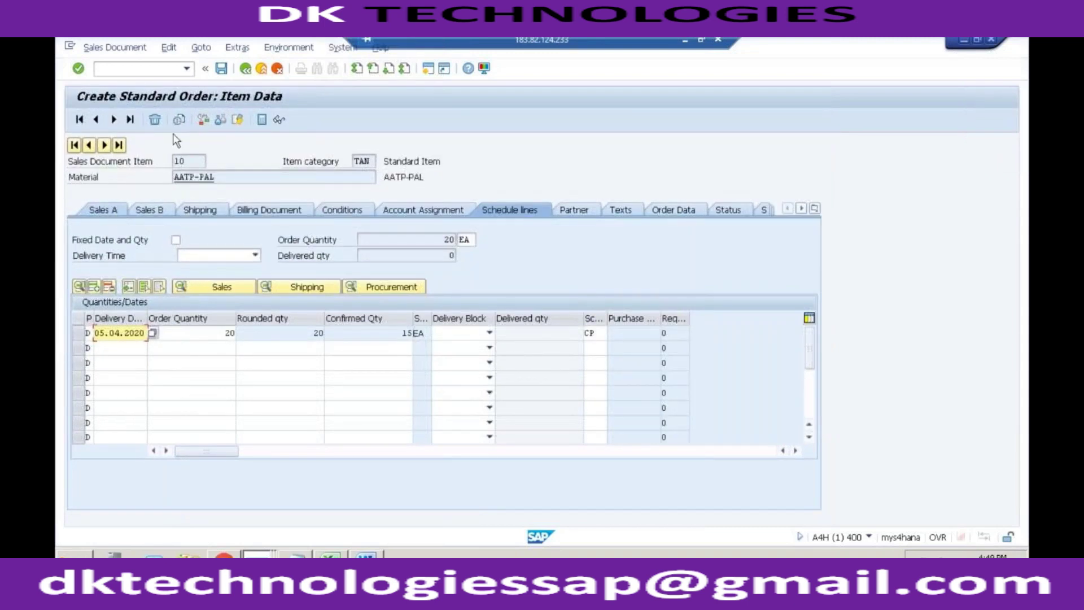
left_click(245, 68)
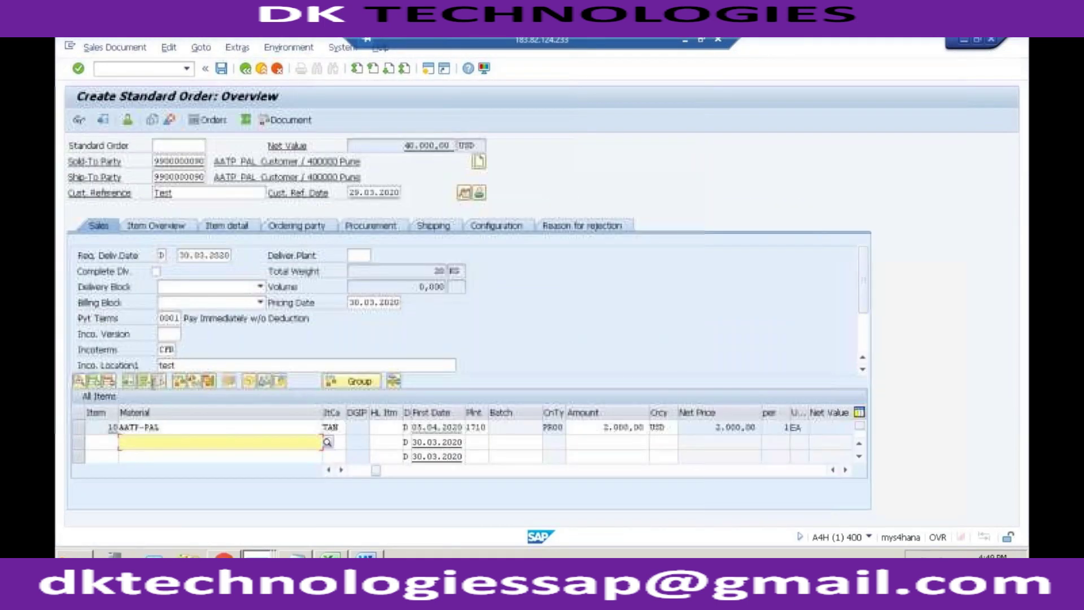
Rerun the availability check for the AATP-PAL item and examine its confirmed quantity and the backward and forward consumption in the allocation calculation
left_click(179, 382)
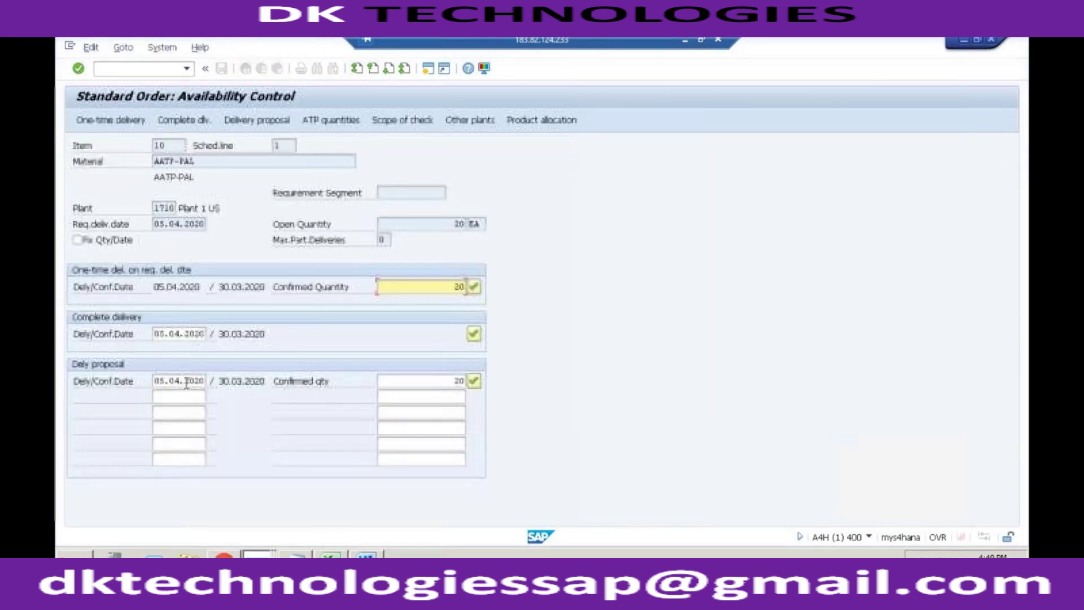
left_click(458, 381)
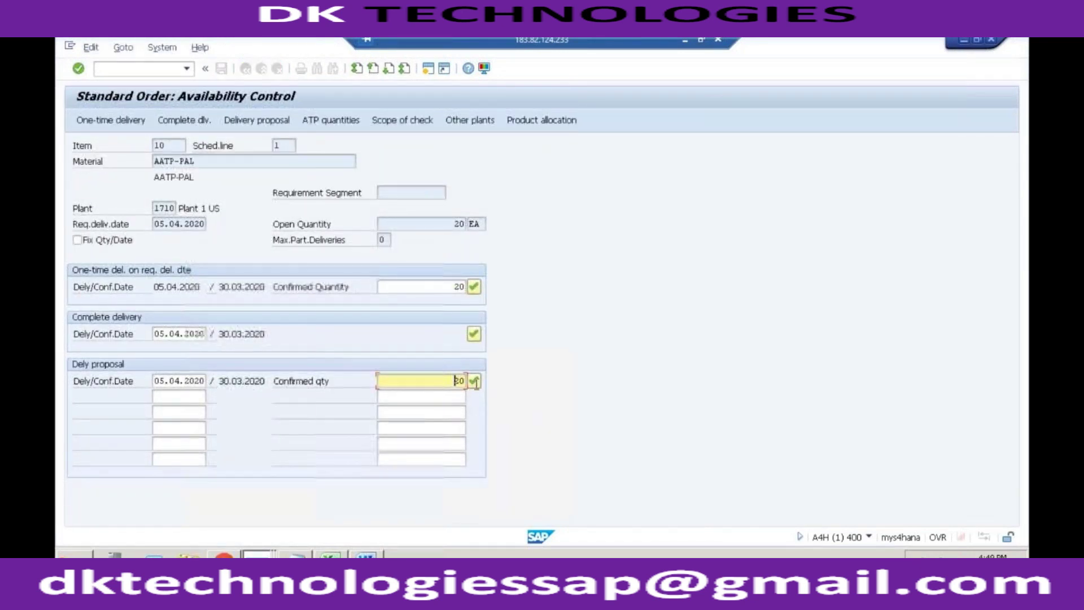
left_click(544, 120)
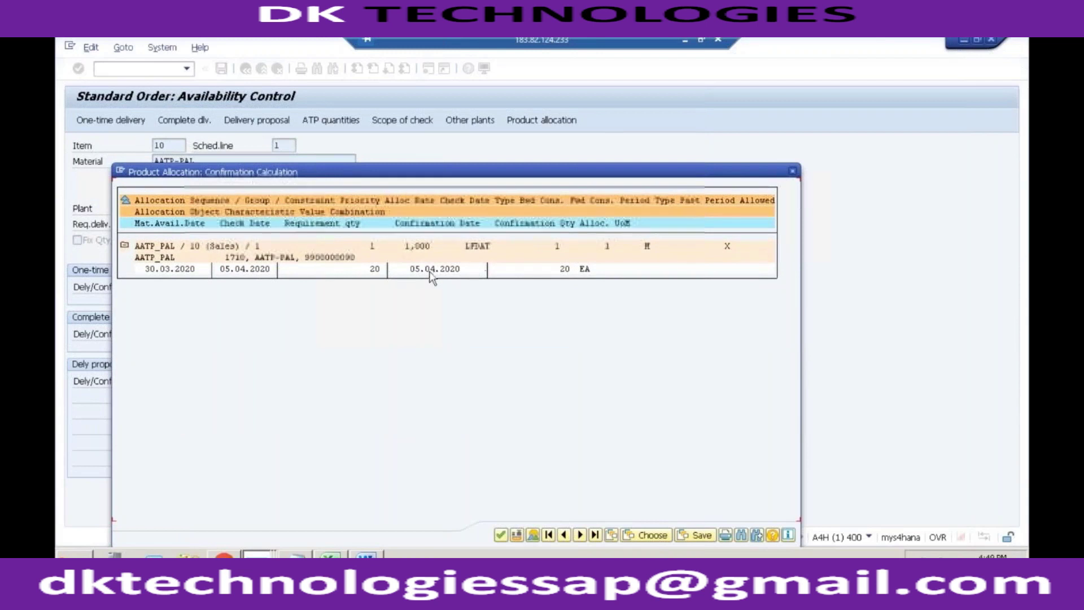
left_click(556, 246)
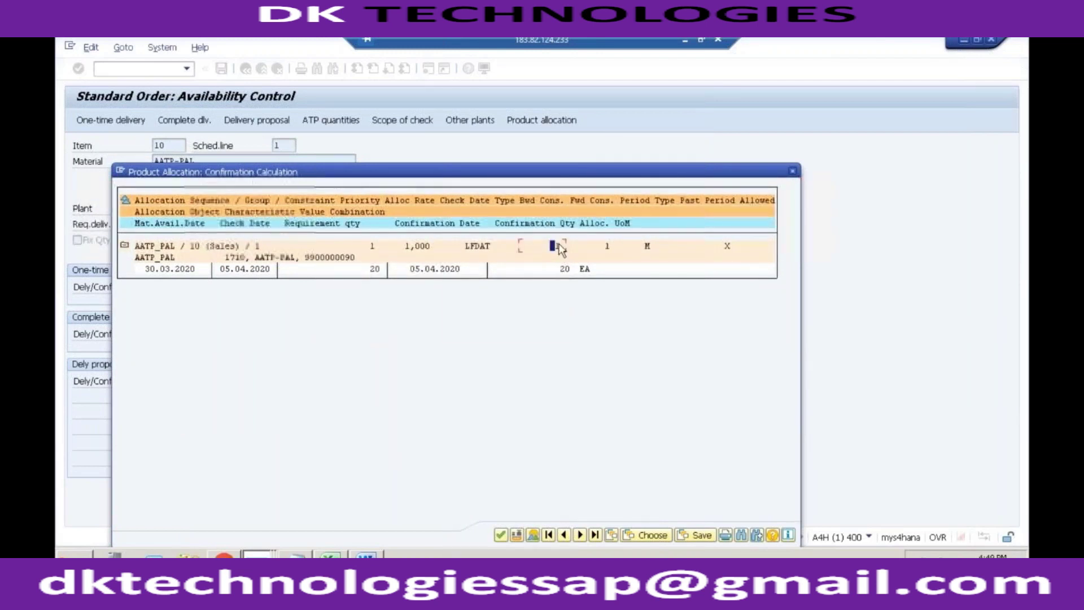
left_click(608, 248)
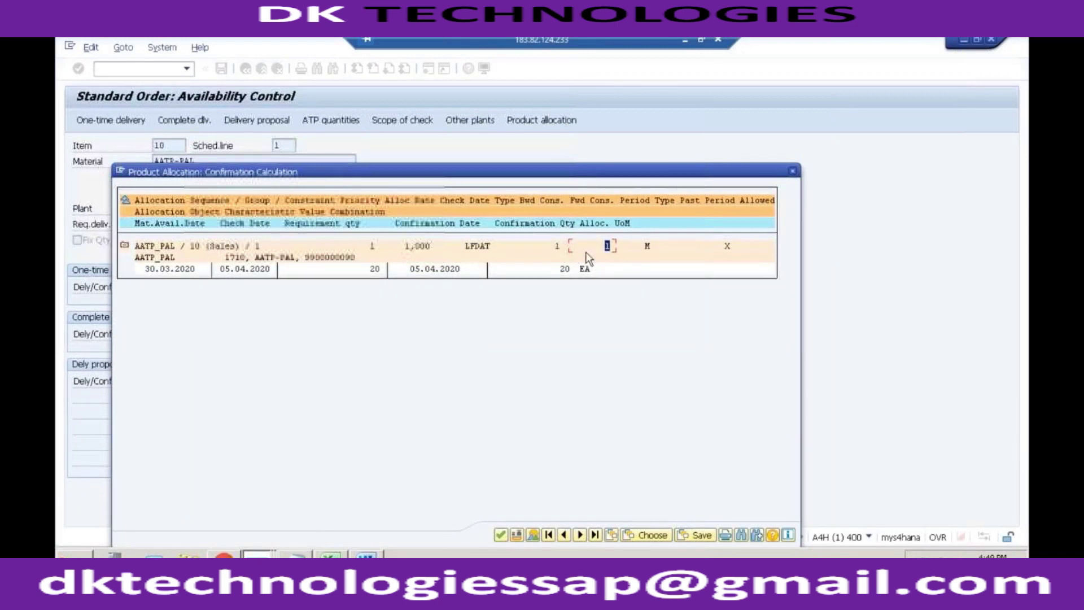
Switch to the browser, list the objects in Manage Product Allocation Planning Data and open AATP_PAL to view its monthly allocation quantities
key("alt+Tab")
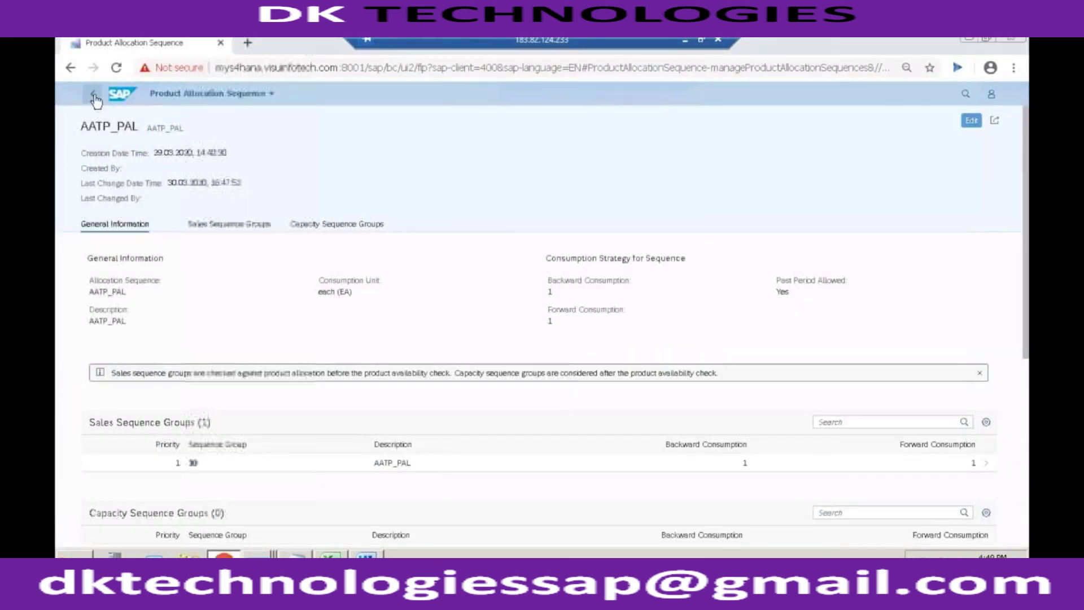
left_click(94, 95)
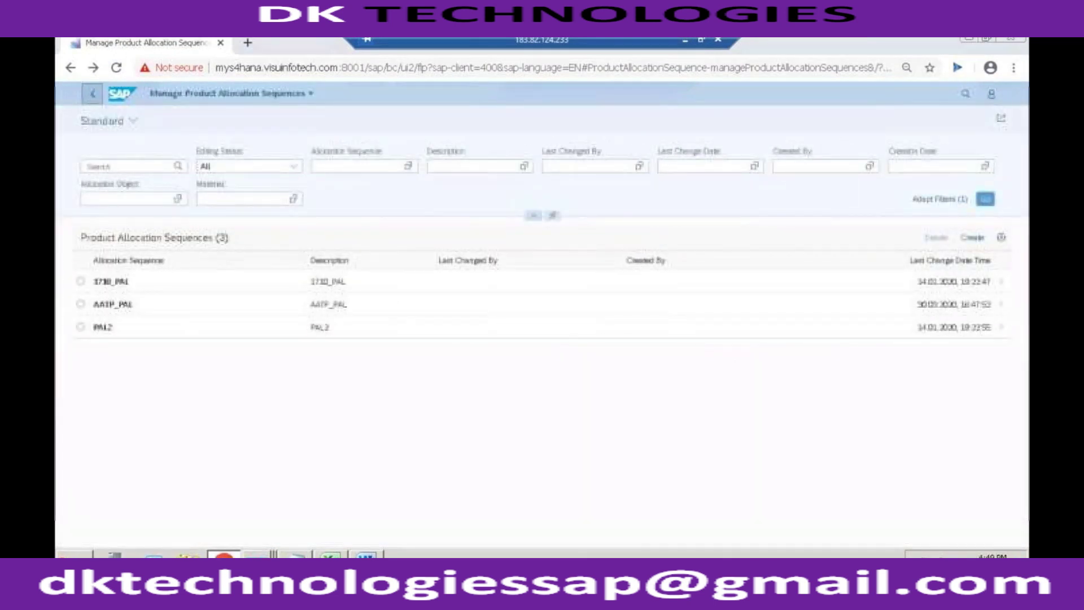
left_click(92, 93)
left_click(327, 203)
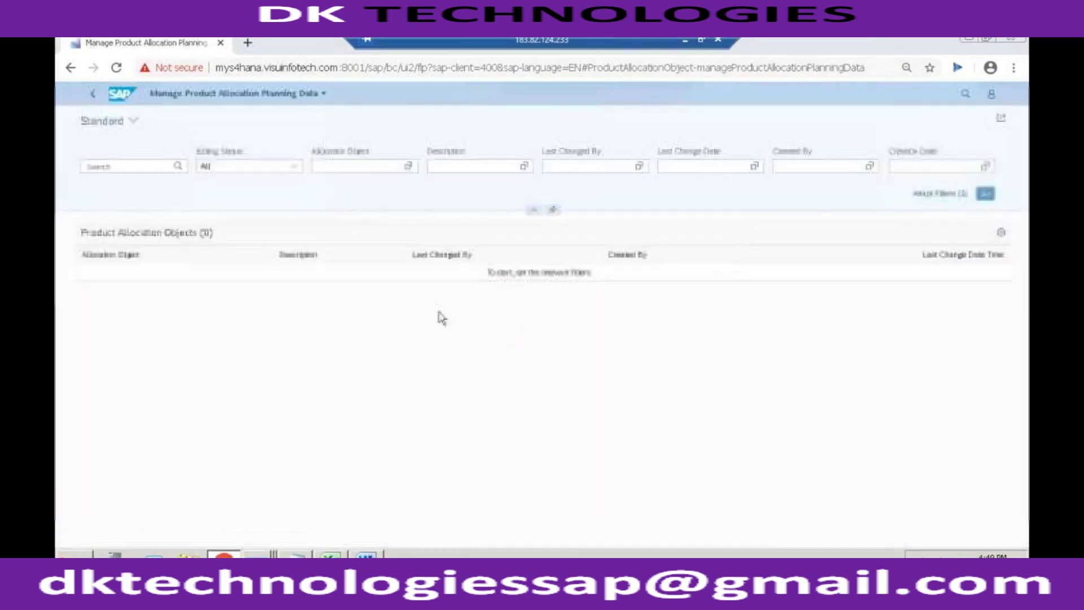
left_click(985, 193)
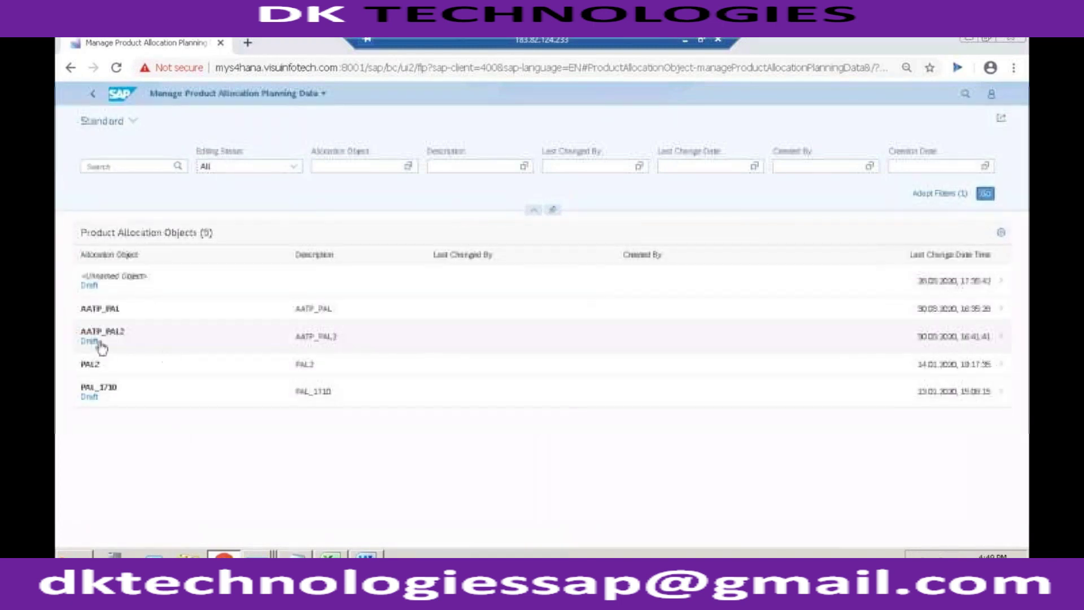
left_click(101, 309)
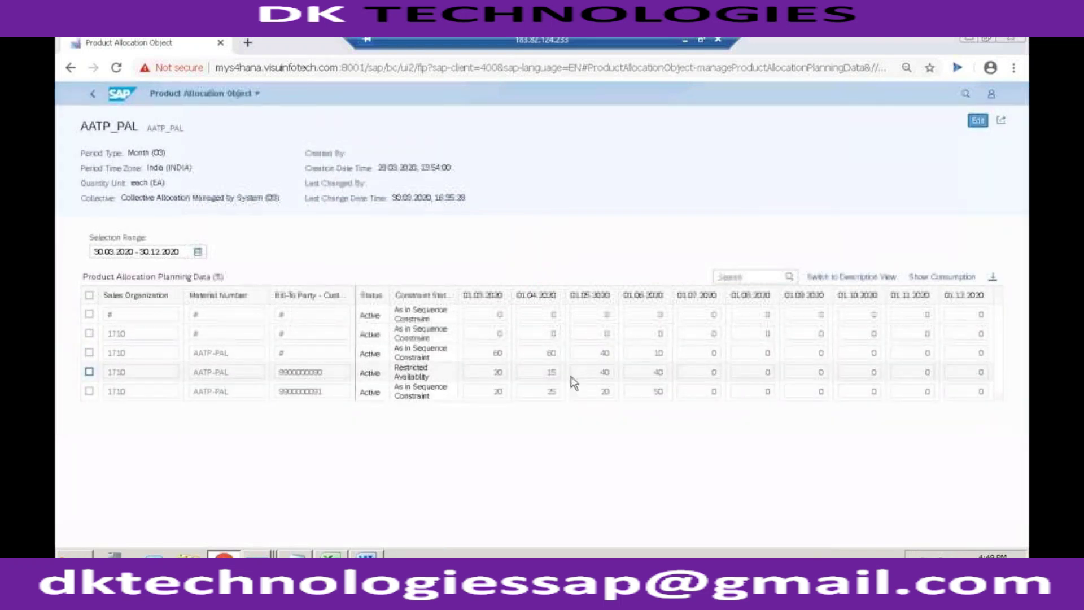
Return to the SAP GUI order, close the allocation calculation and accept the complete delivery for item 10
key("alt+Tab")
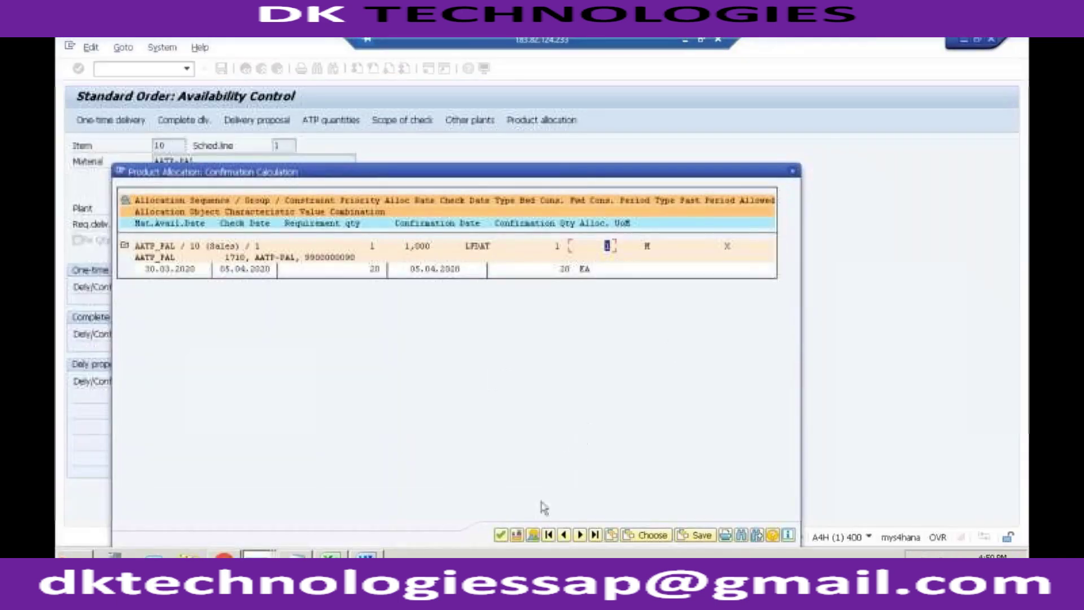
left_click(501, 535)
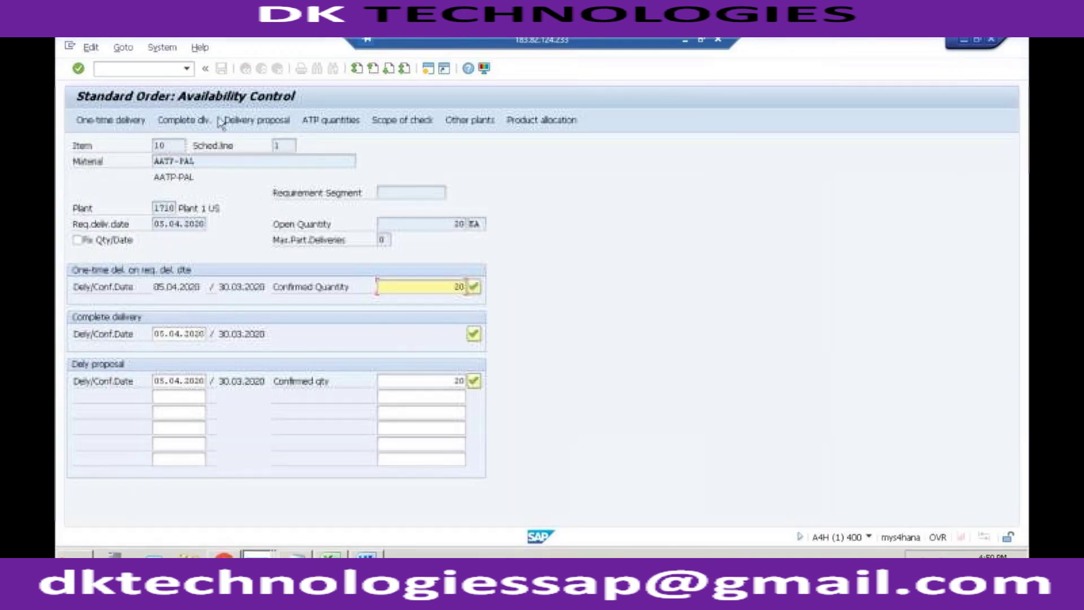
left_click(180, 121)
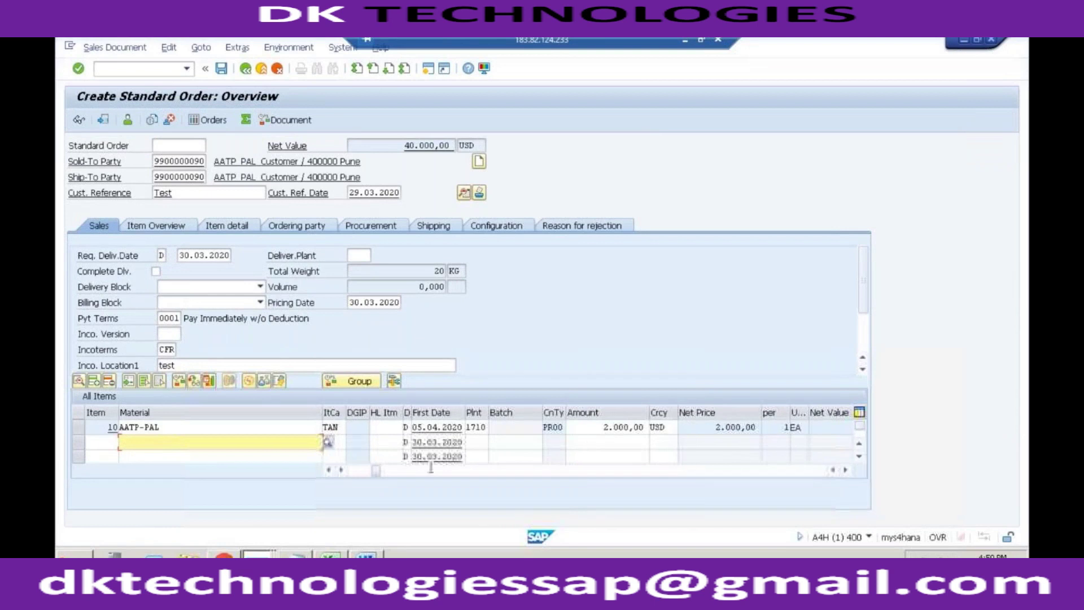
Set the order quantity of the AATP-PAL item to 50 and trigger its availability check
left_click(329, 469)
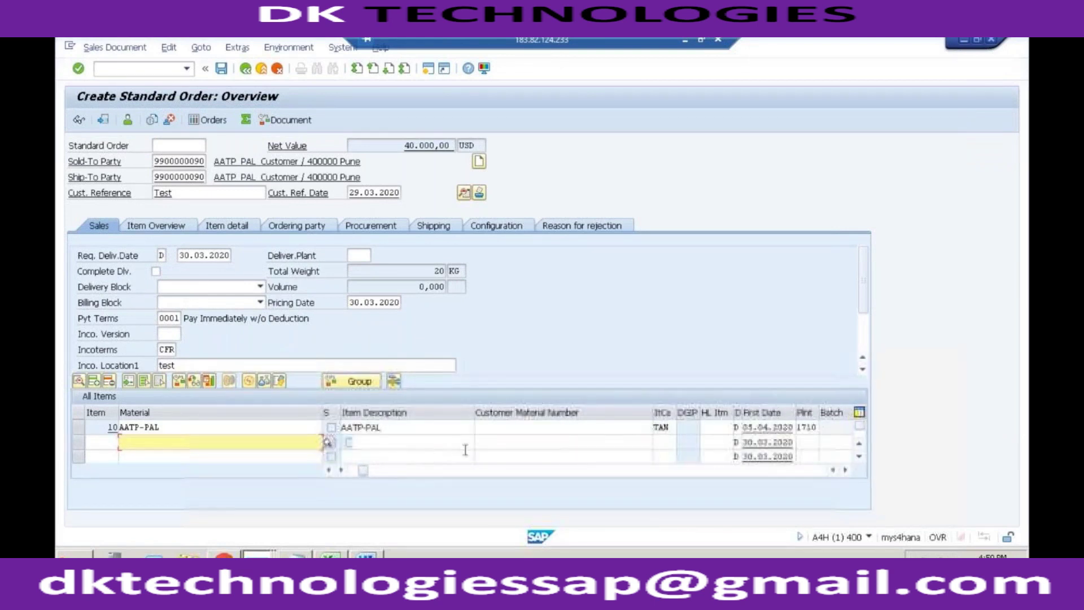
left_click(328, 470)
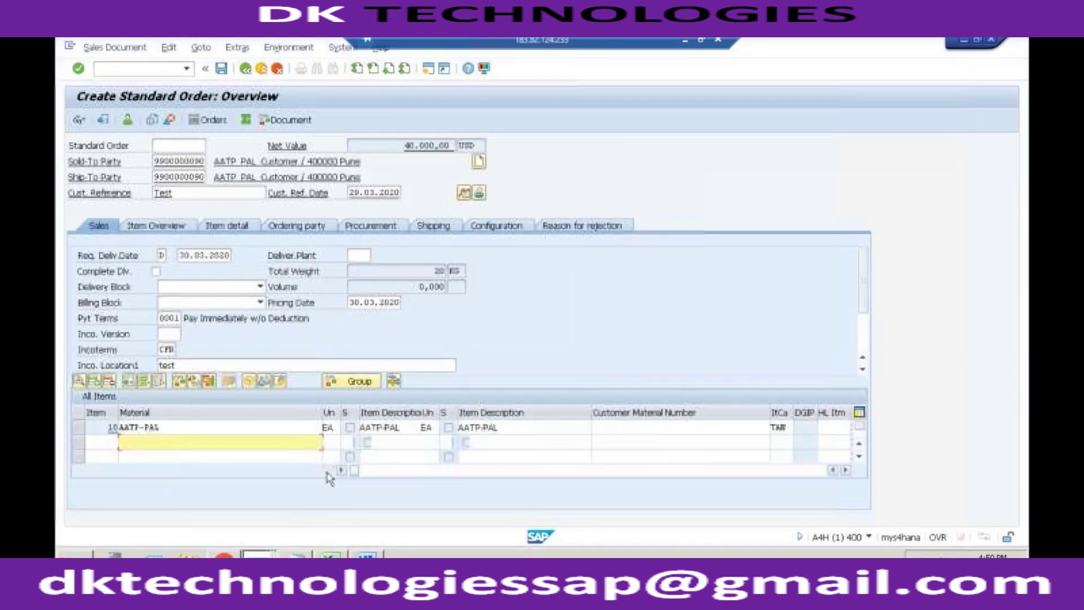
left_click(329, 470)
double_click(413, 424)
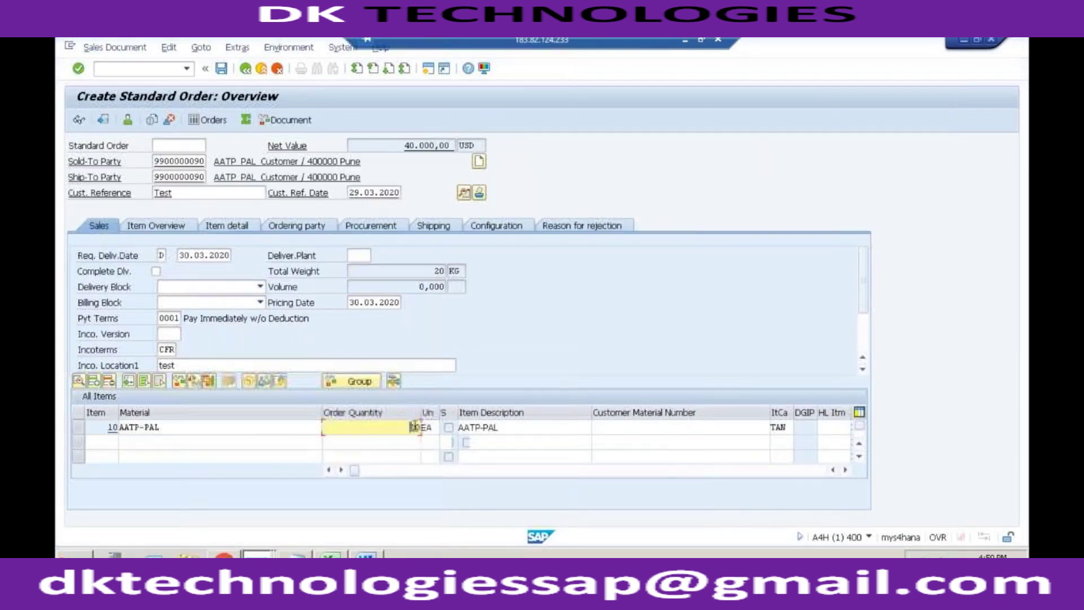
type("50")
key("Return")
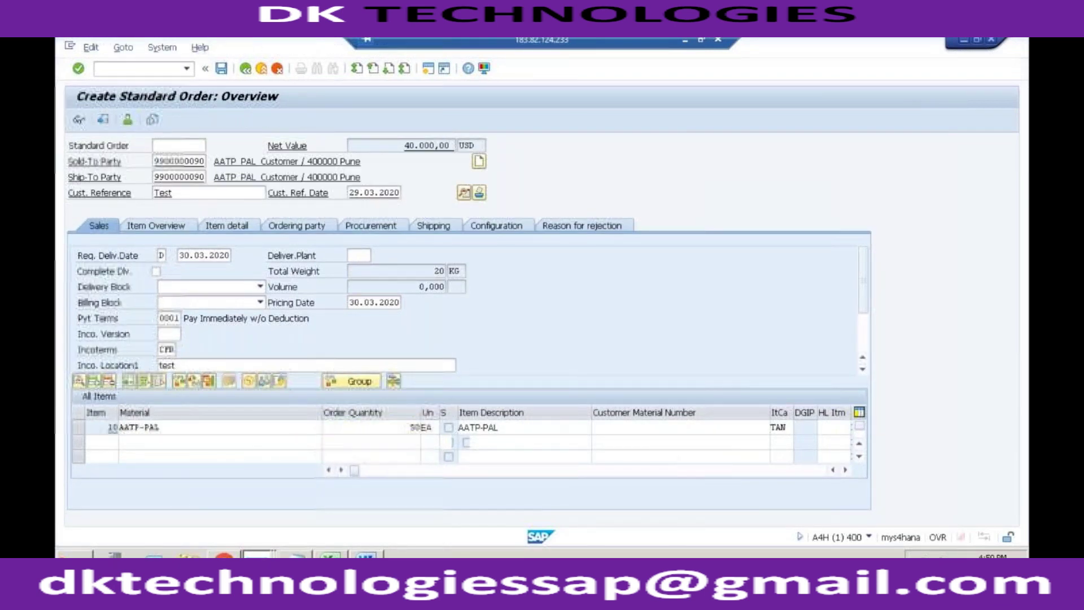
Examine the confirmation dates and quantities in item 10's product allocation calculation, then accept the one-time delivery
left_click(538, 121)
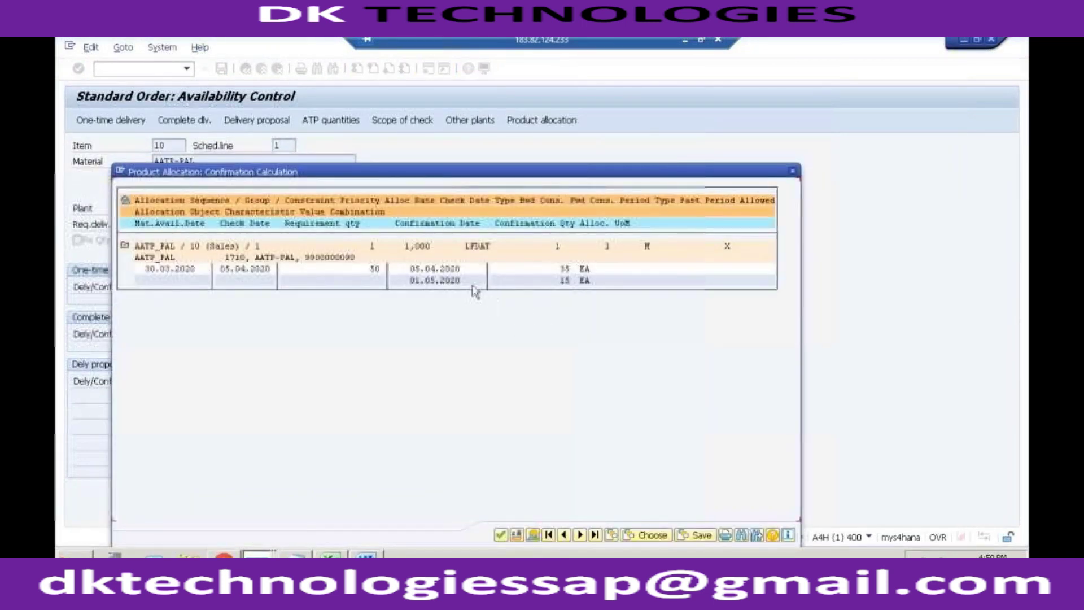
left_click(564, 270)
left_click(249, 275)
left_click(427, 280)
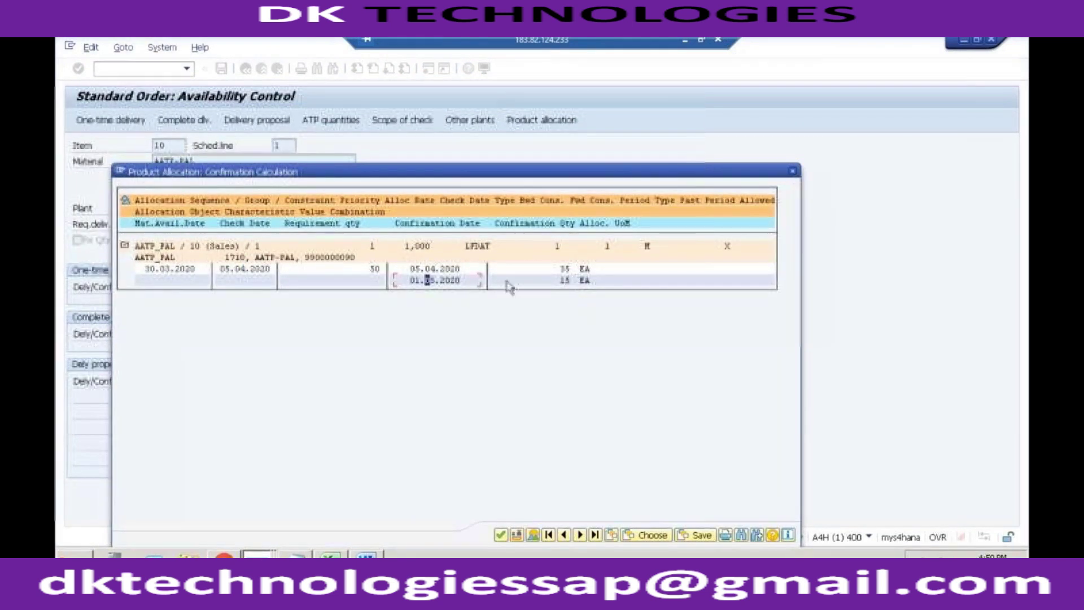
left_click(443, 280)
left_click(563, 281)
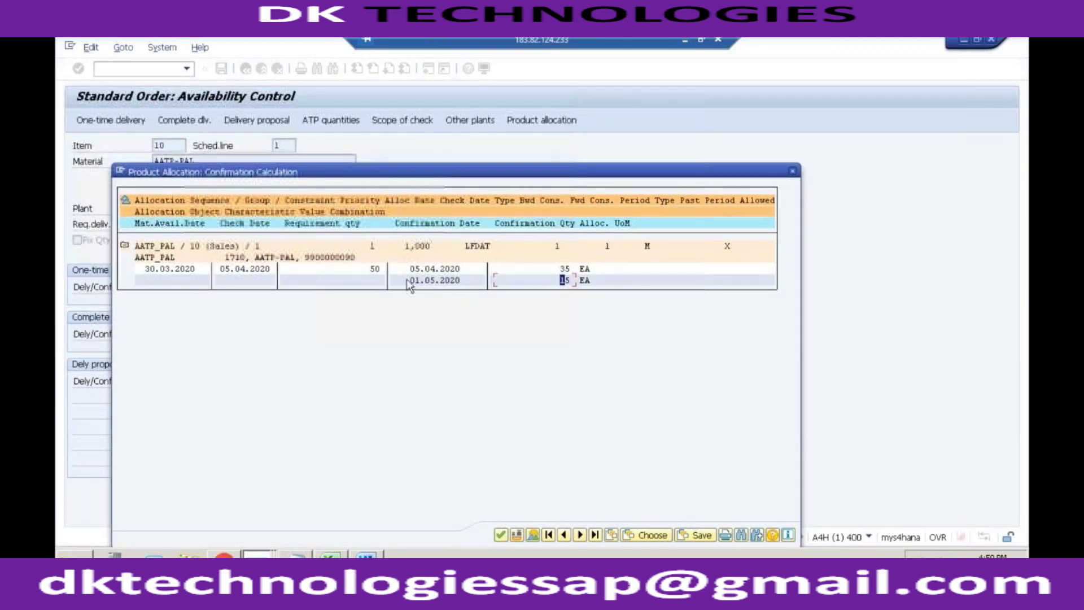
left_click(232, 270)
left_click(438, 281)
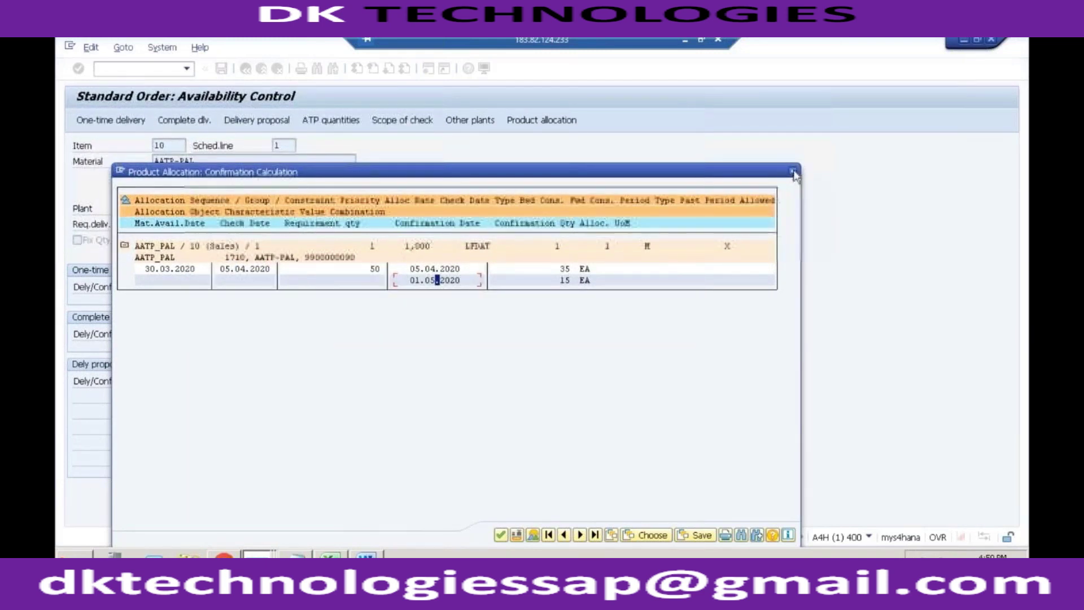
left_click(793, 172)
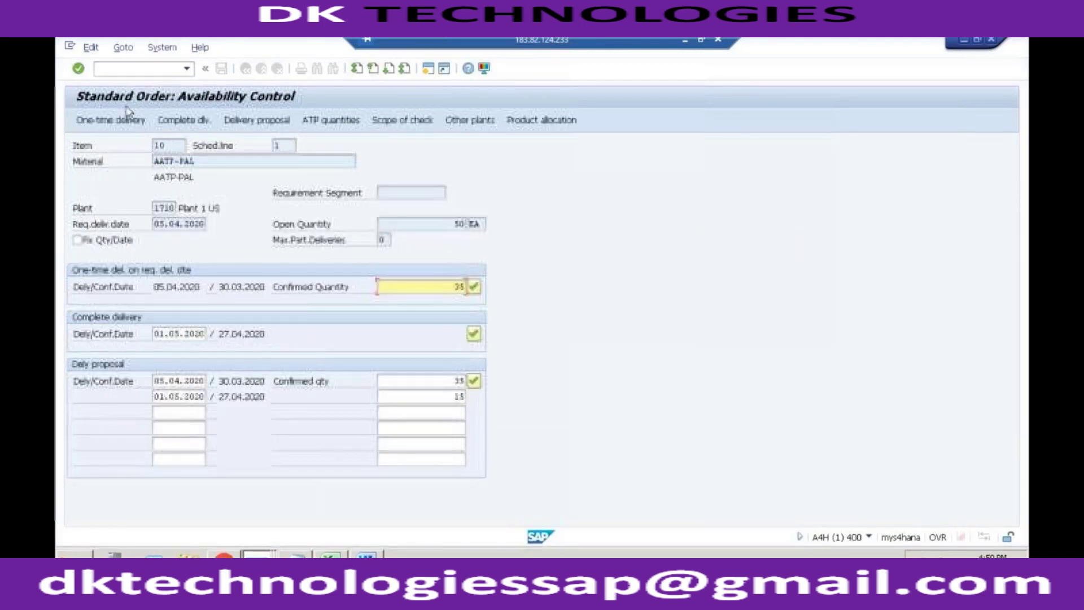
left_click(111, 120)
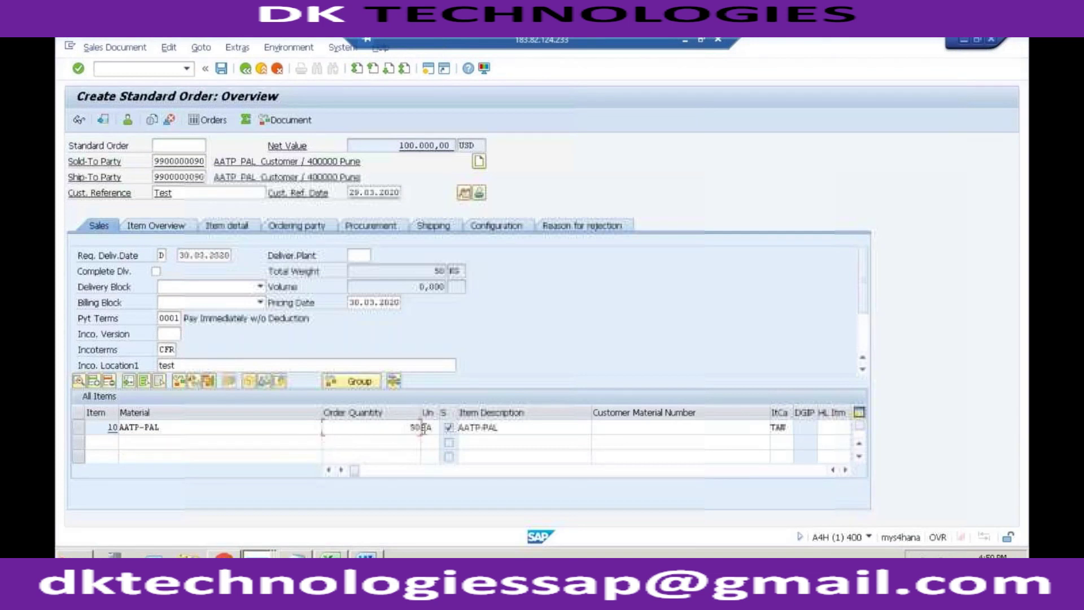
Set the AATP-PAL order quantity to 80 and check the confirmed quantities in the delivery proposal
left_click_drag(402, 427, 431, 428)
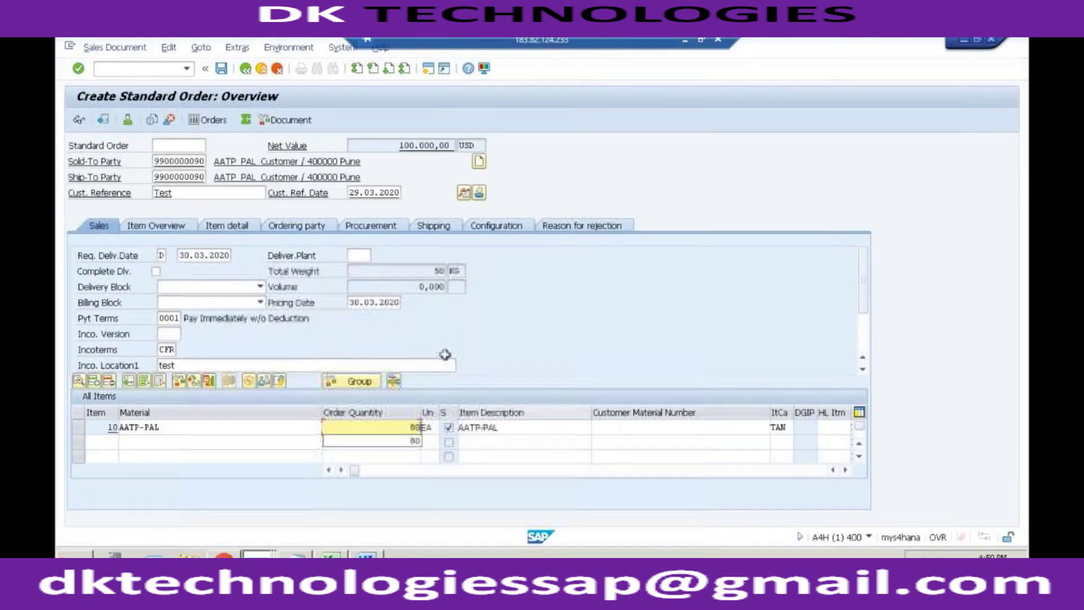
key("Return")
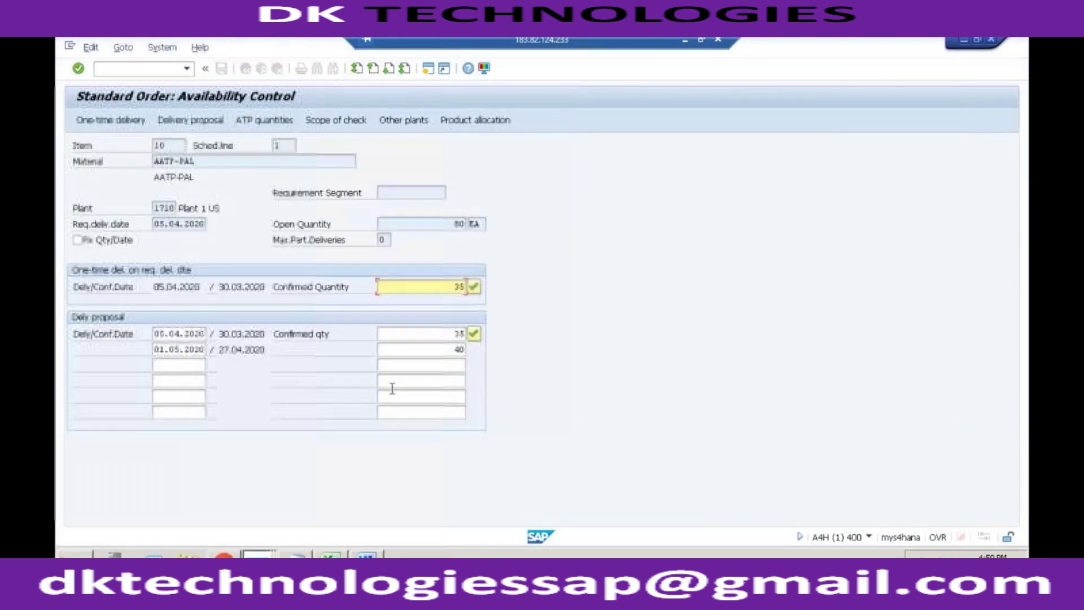
left_click(455, 334)
left_click(451, 350)
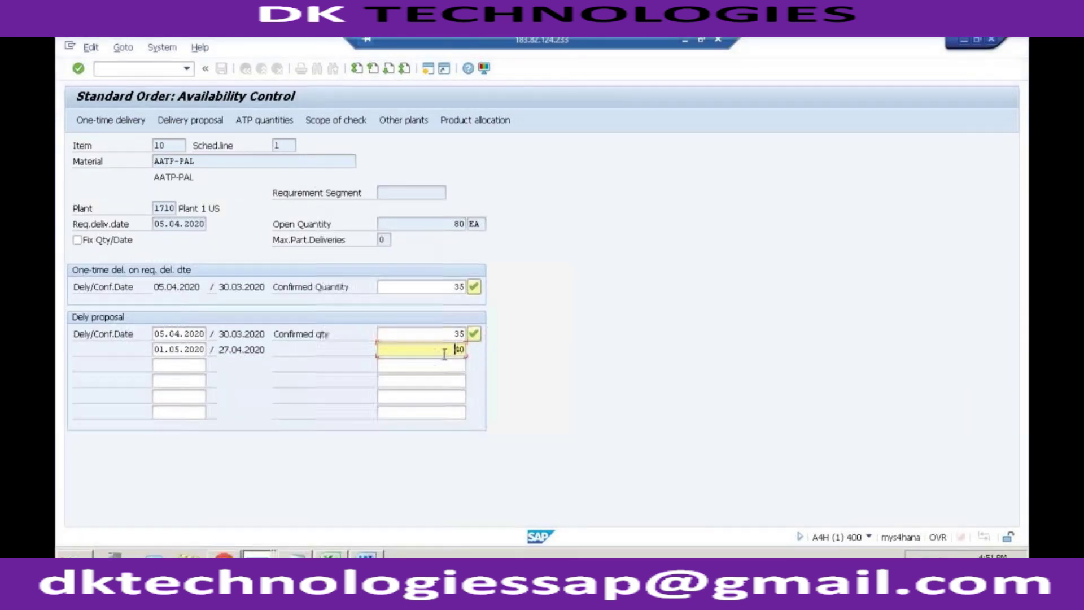
Switch to the AATP_PAL planning data and examine the constraint status and monthly quantities of the Restricted Availability row
key("alt+Tab")
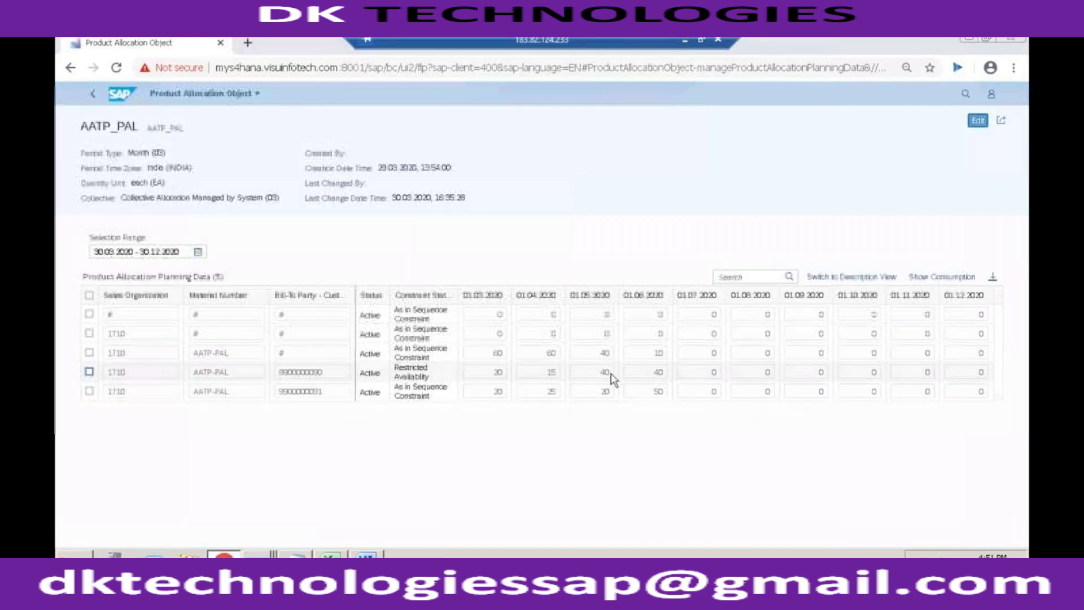
triple_click(404, 372)
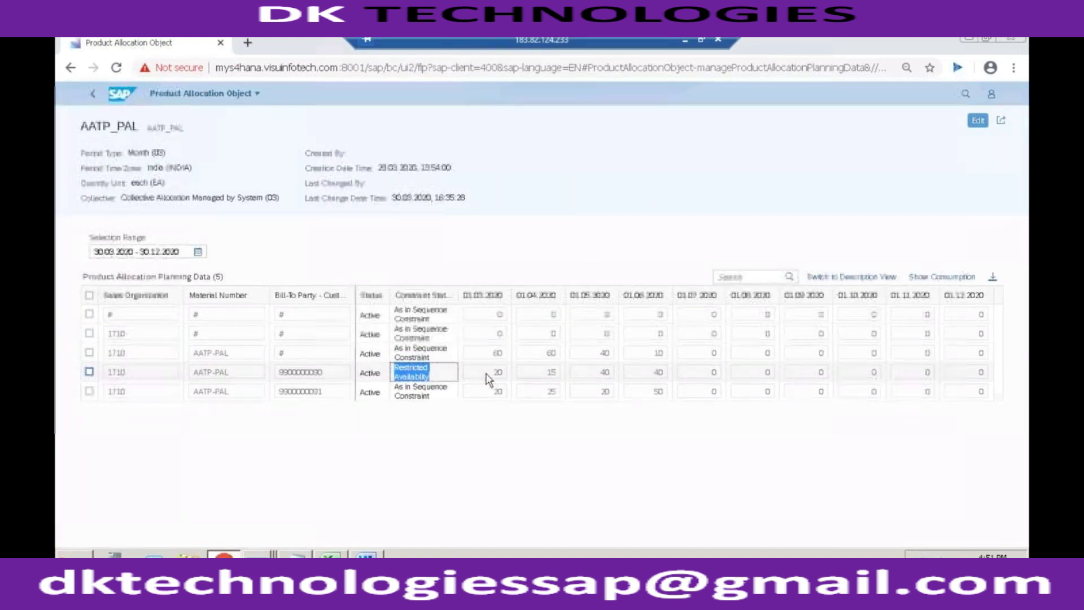
left_click(452, 376)
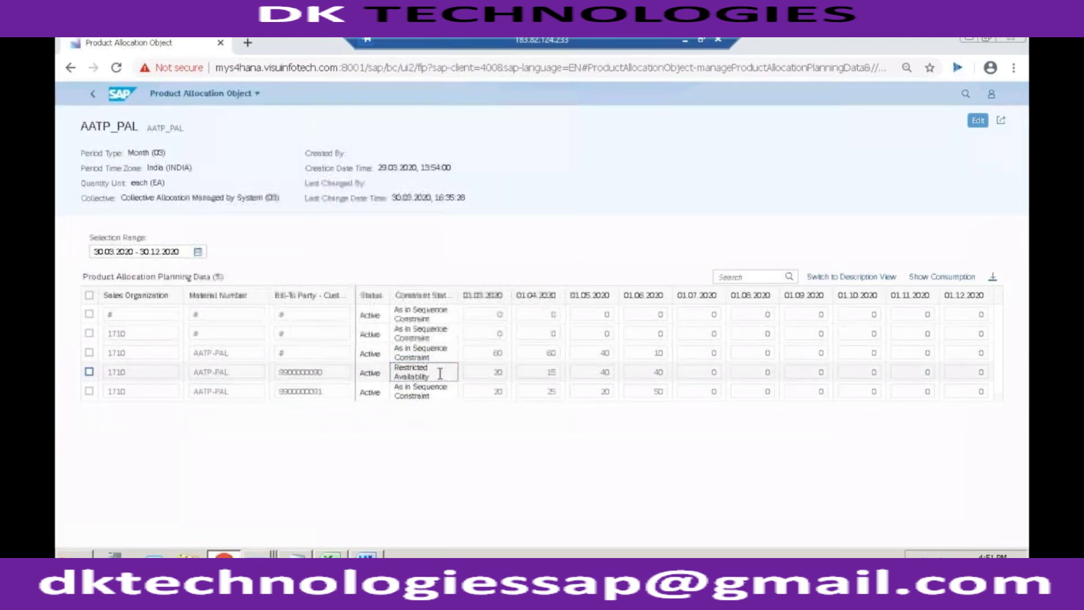
left_click(501, 375)
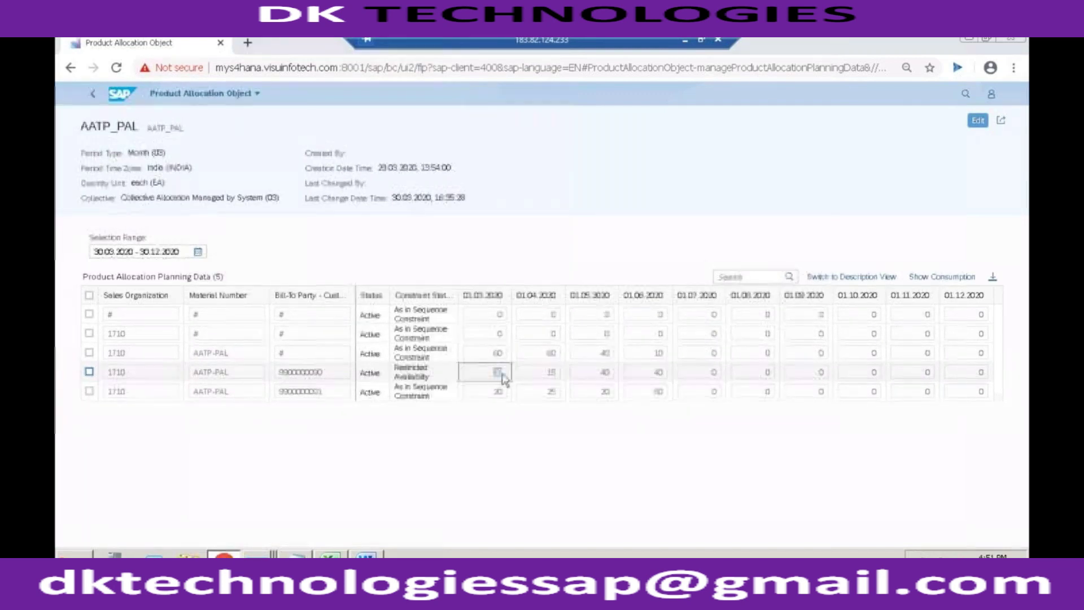
left_click(540, 378)
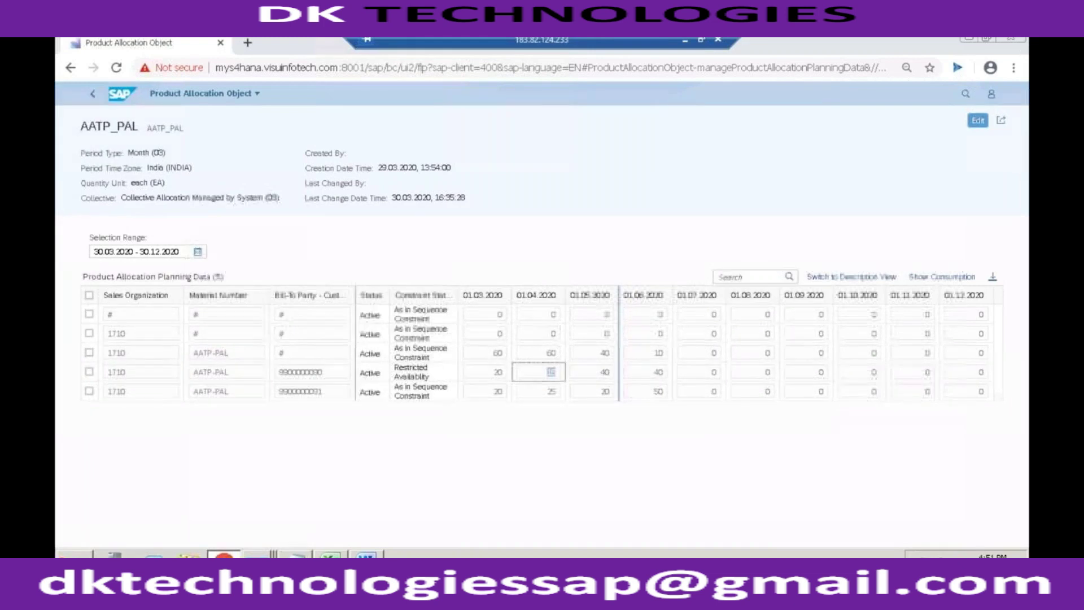
key("shift+Tab")
key("shift+Tab")
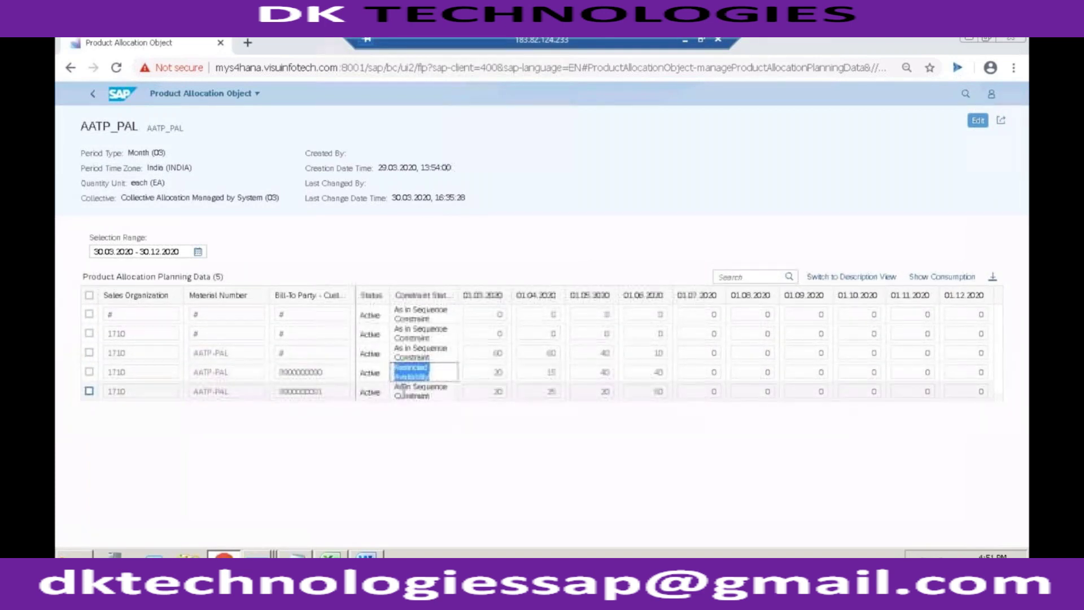
left_click(504, 377)
double_click(504, 375)
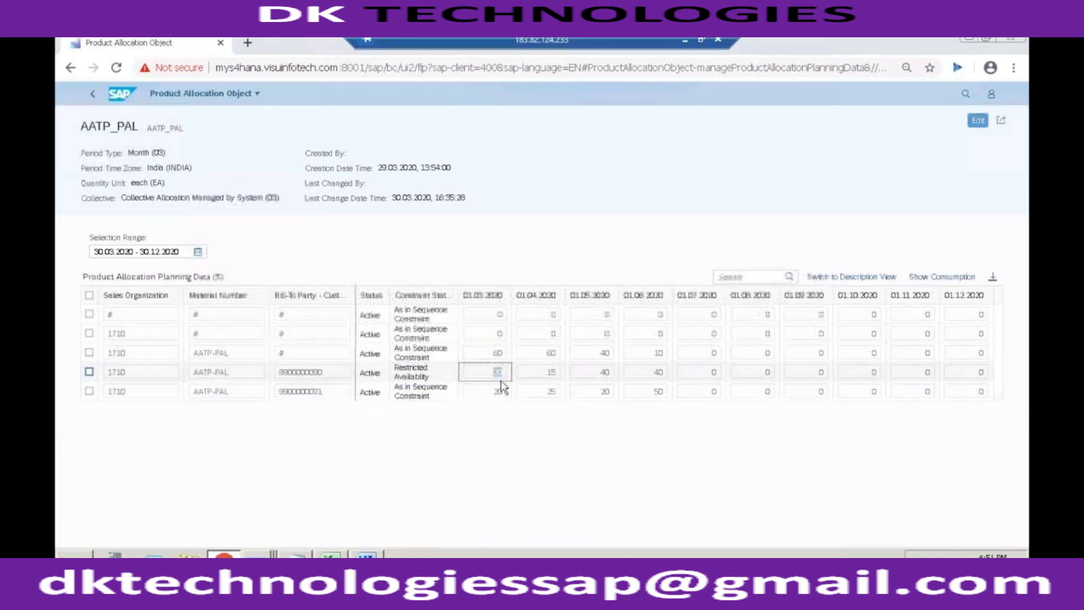
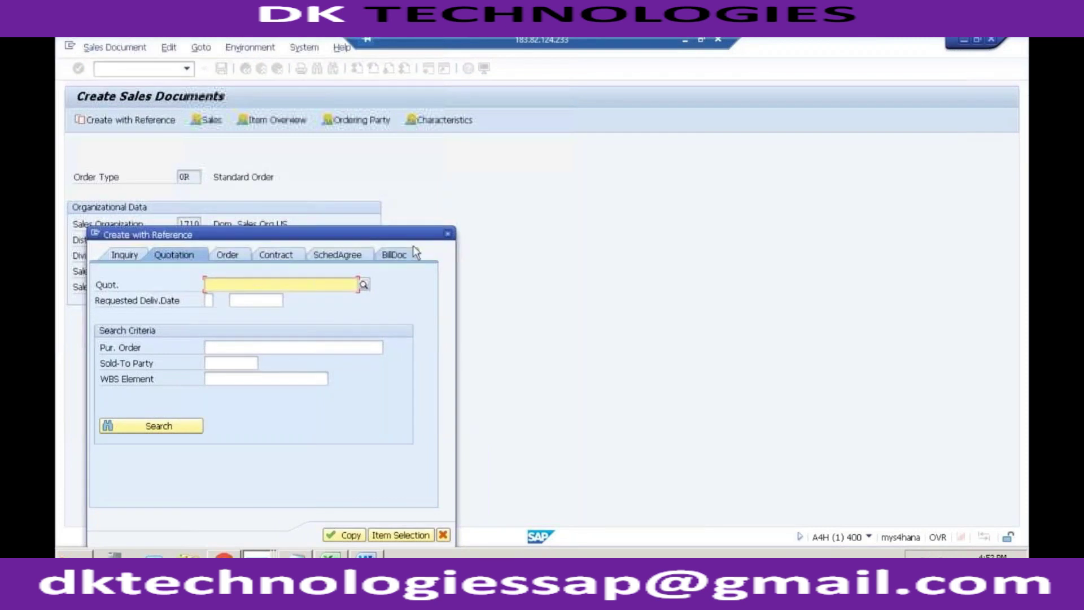
Start a new standard order without a reference and enter the other customer's number as the sold-to party
left_click(448, 233)
key("Return")
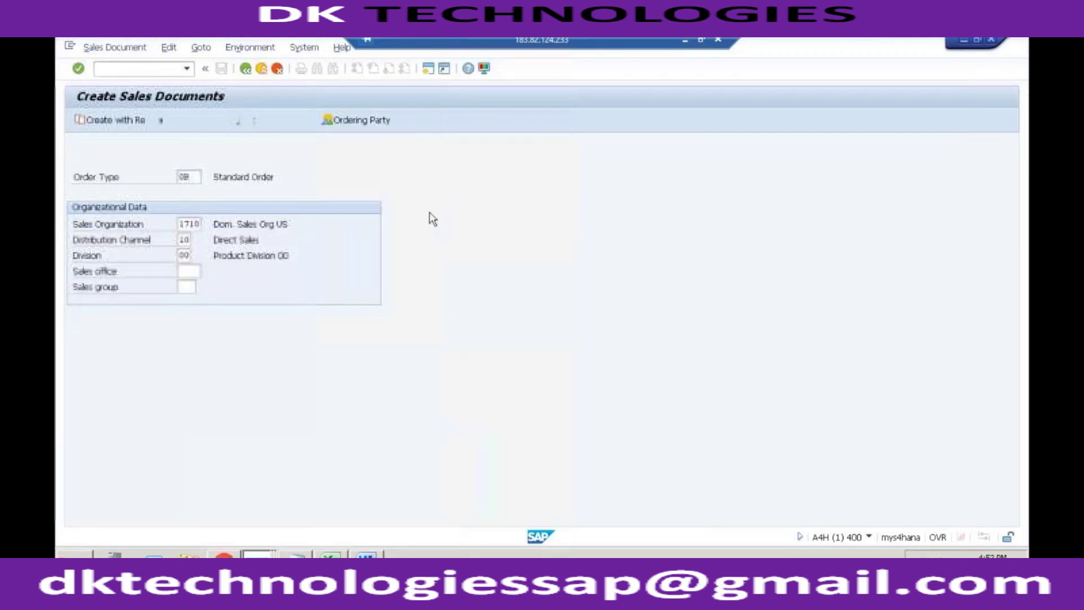
left_click(168, 163)
left_click(169, 175)
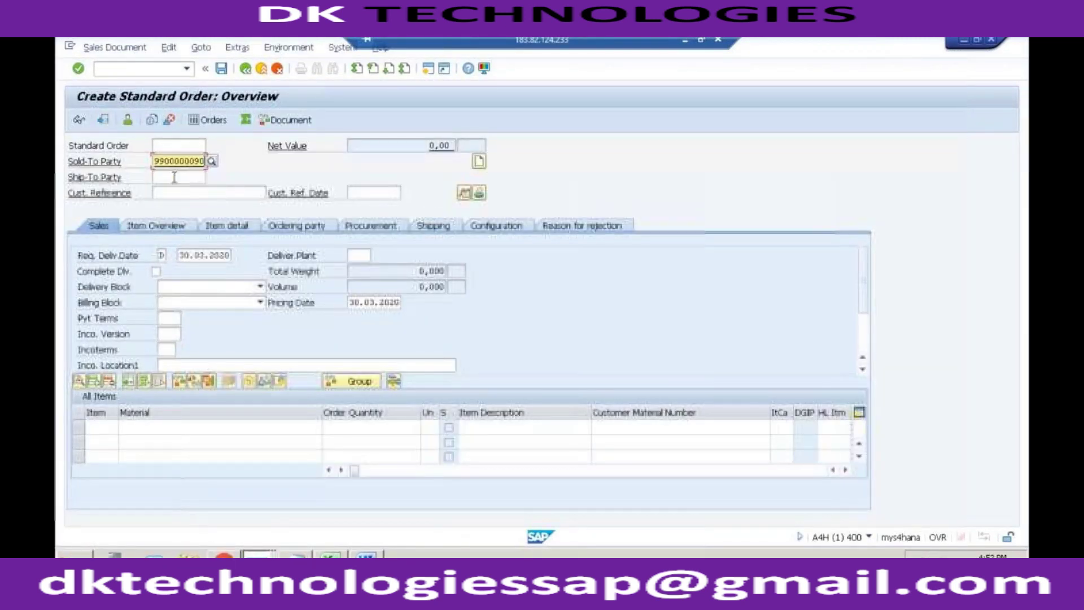
key("BackSpace")
type("1")
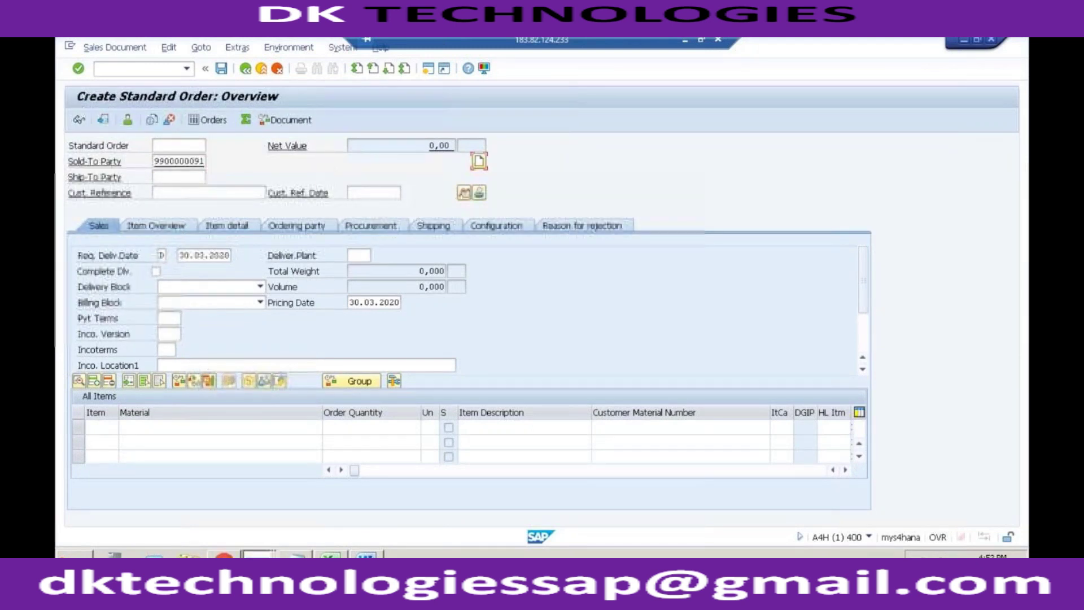
Enter Test as the customer reference and 29.03.2020 as the customer reference date of the new order
left_click(168, 318)
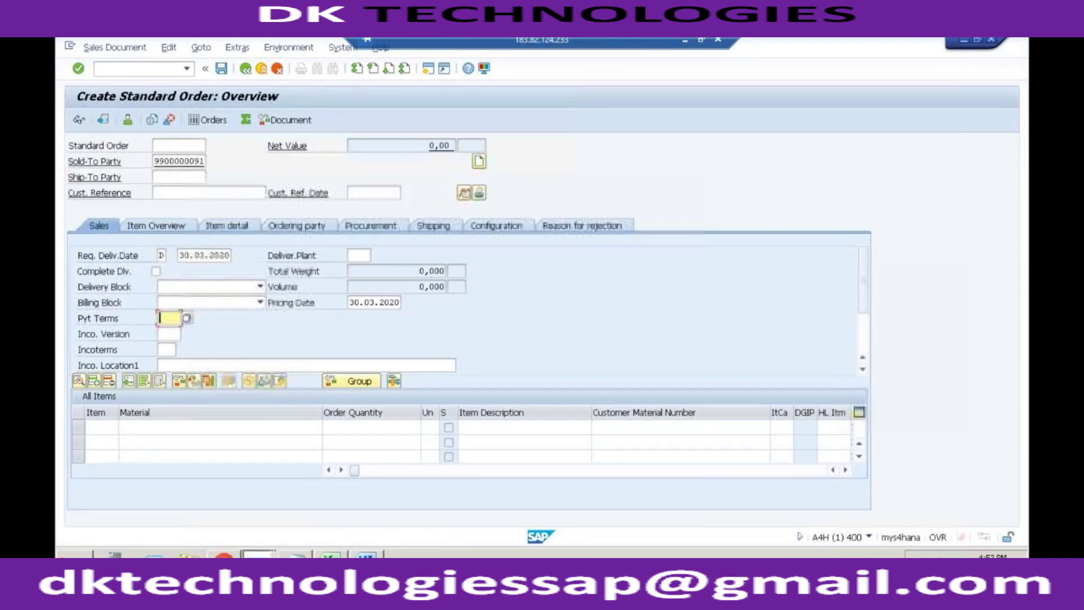
left_click(169, 193)
left_click(168, 207)
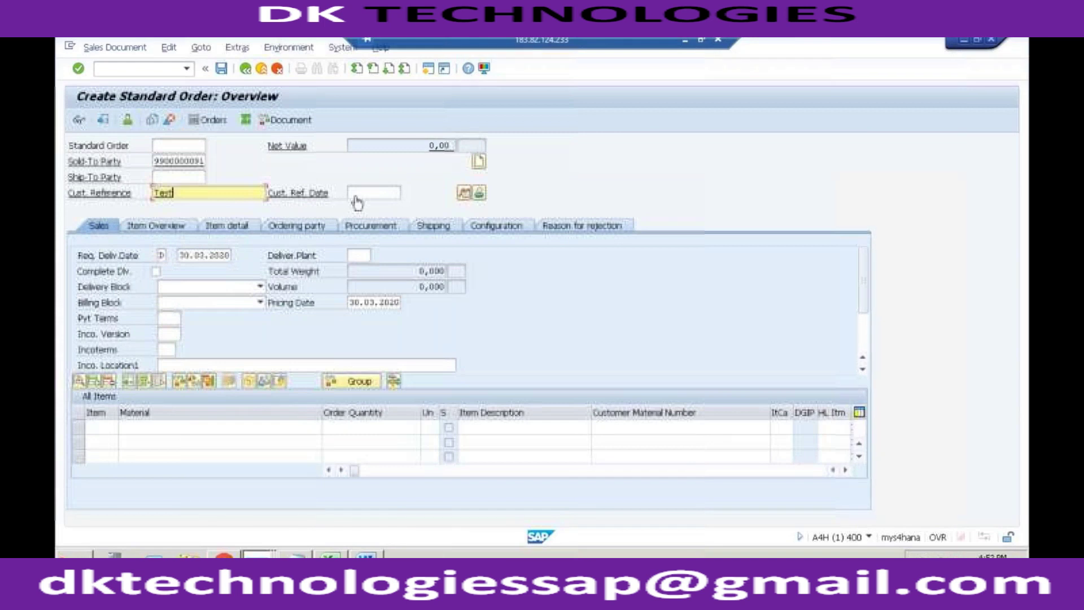
left_click(365, 192)
left_click(367, 206)
left_click(168, 318)
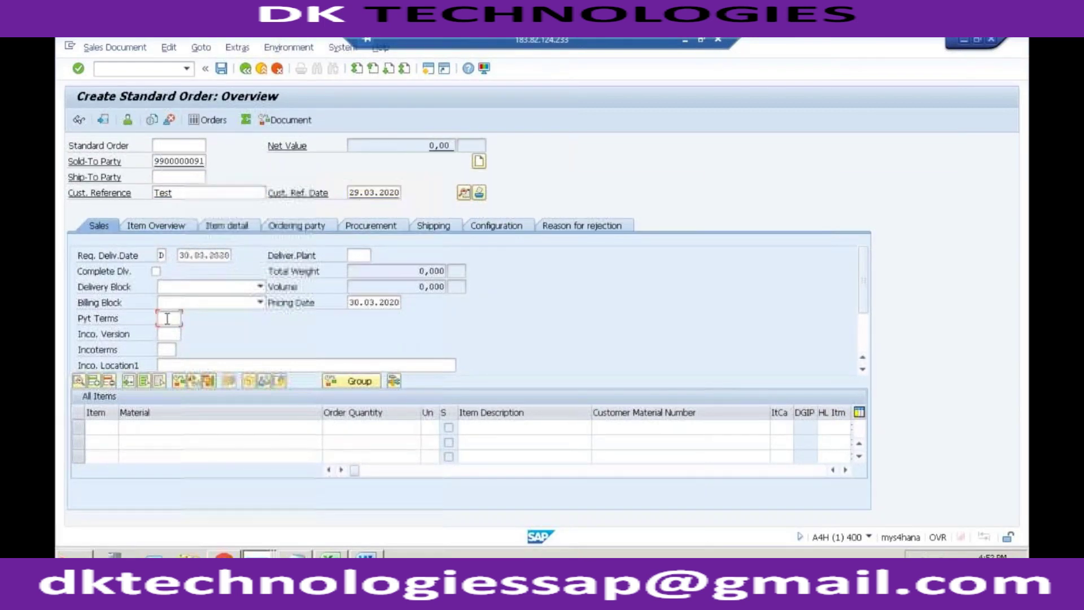
Set the order's payment terms to 0001, the Incoterms to CFR and the Incoterms location to test
left_click(169, 332)
left_click(168, 350)
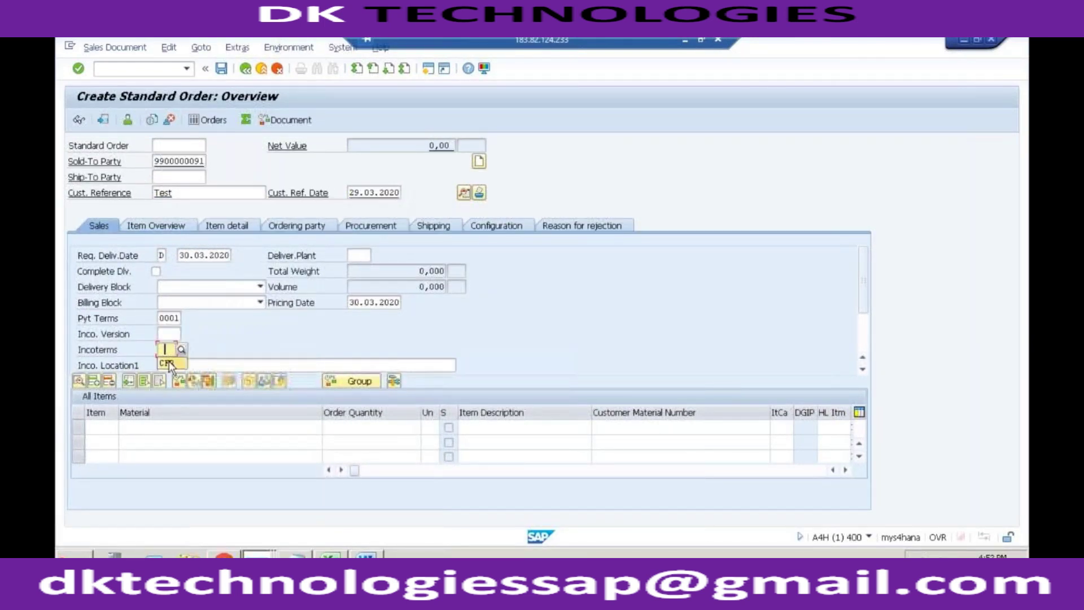
left_click(166, 363)
left_click(169, 365)
type("test")
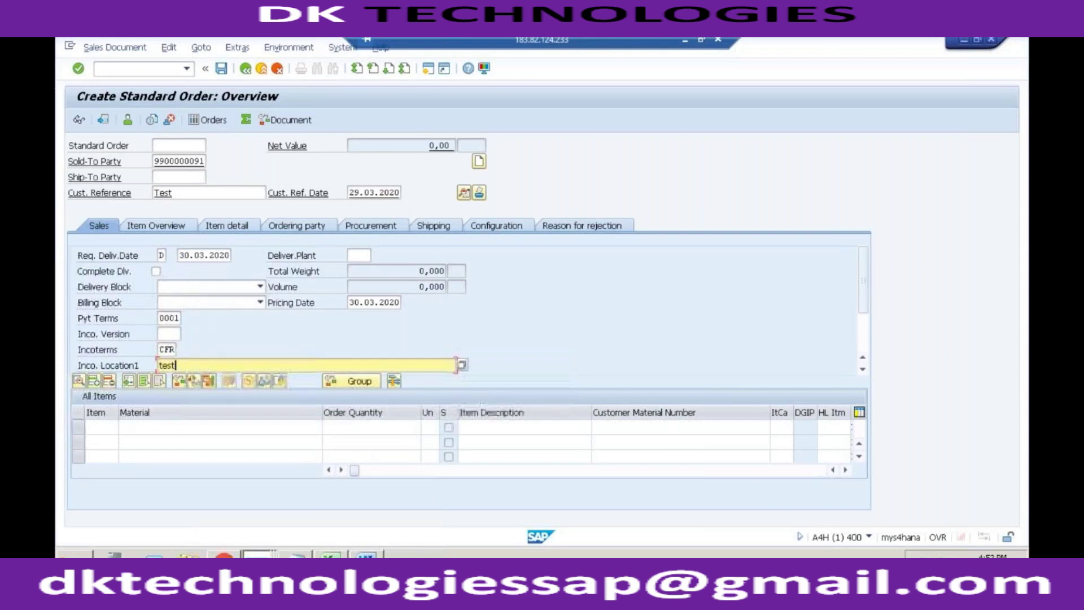
key("Tab")
Add material AATP-PAL as the first order item with an order quantity of 70, consulting the AATP_PAL planning data
left_click(155, 427)
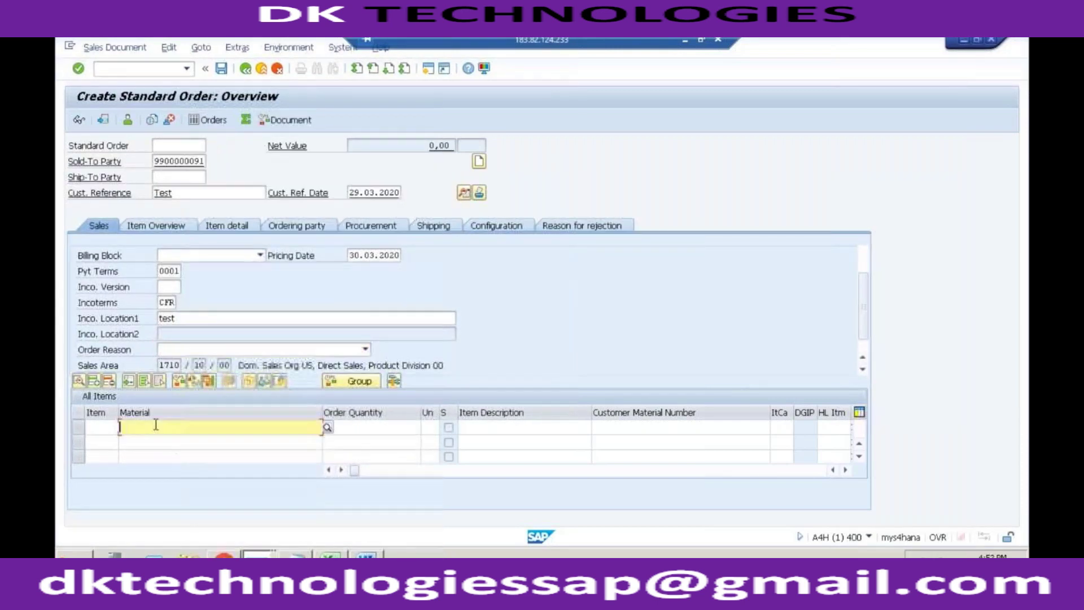
type("AATP-PAL")
key("Tab")
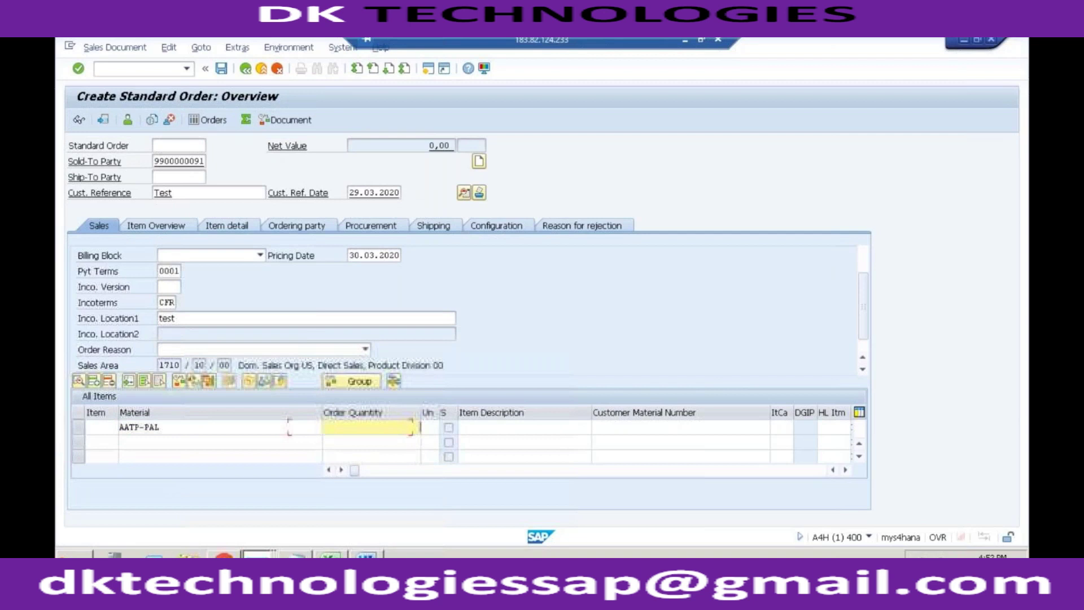
key("alt+Tab")
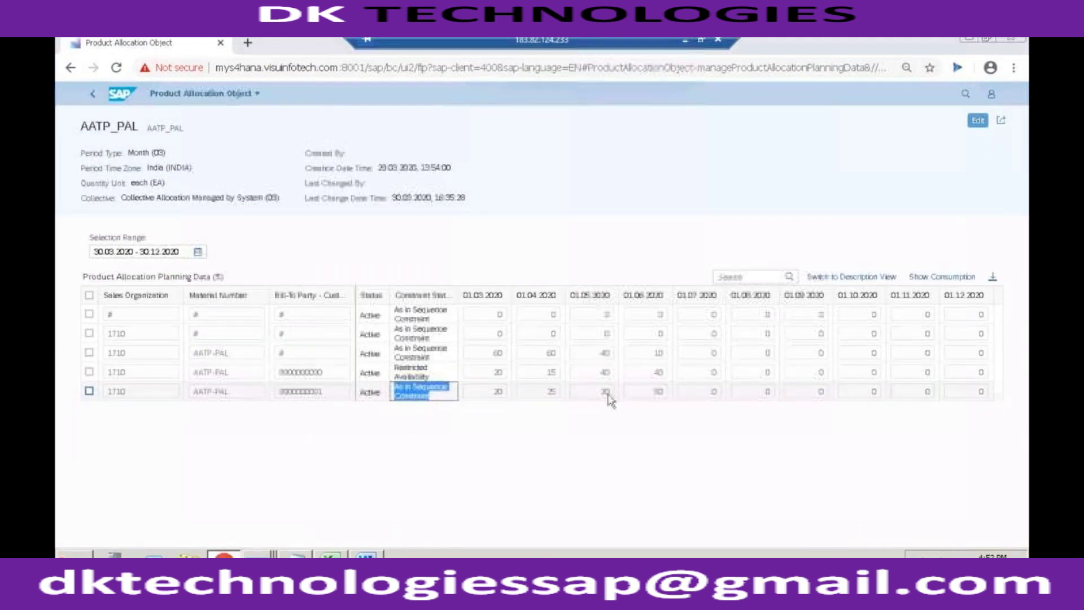
key("alt+Tab")
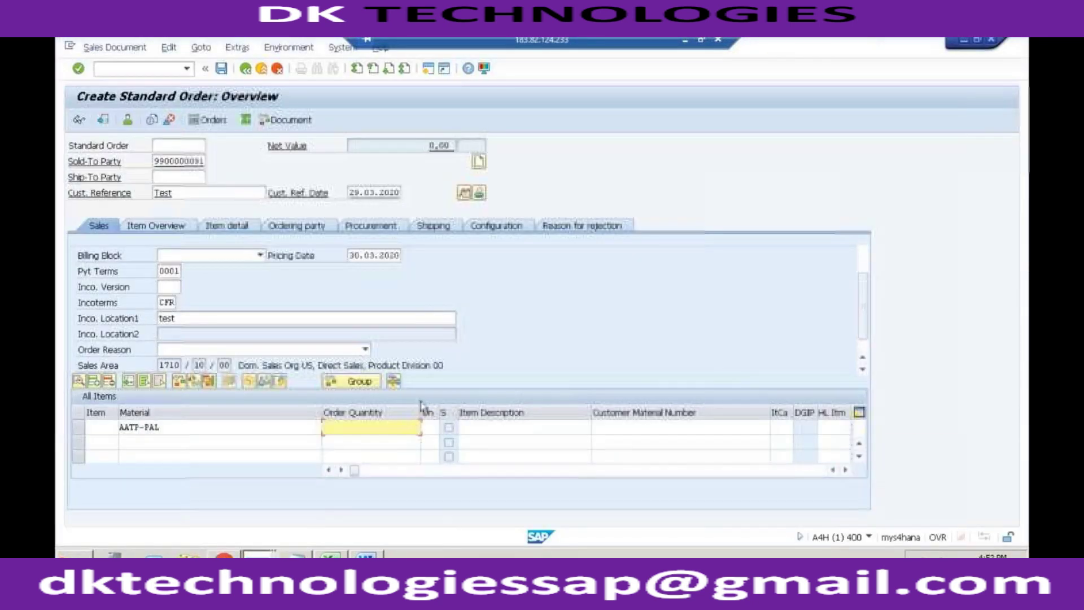
type("70")
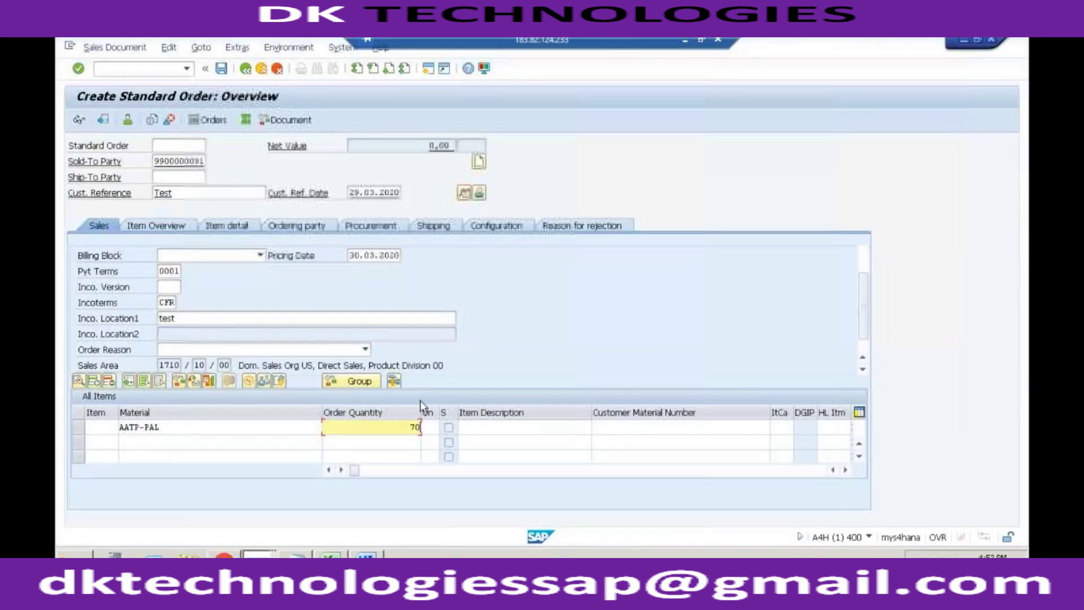
Enter plant 1710 and amount 2000 for the AATP-PAL item and run its availability check
key("Tab")
key("Tab")
key("Tab")
key("Tab")
key("Tab")
key("Tab")
key("Tab")
key("Tab")
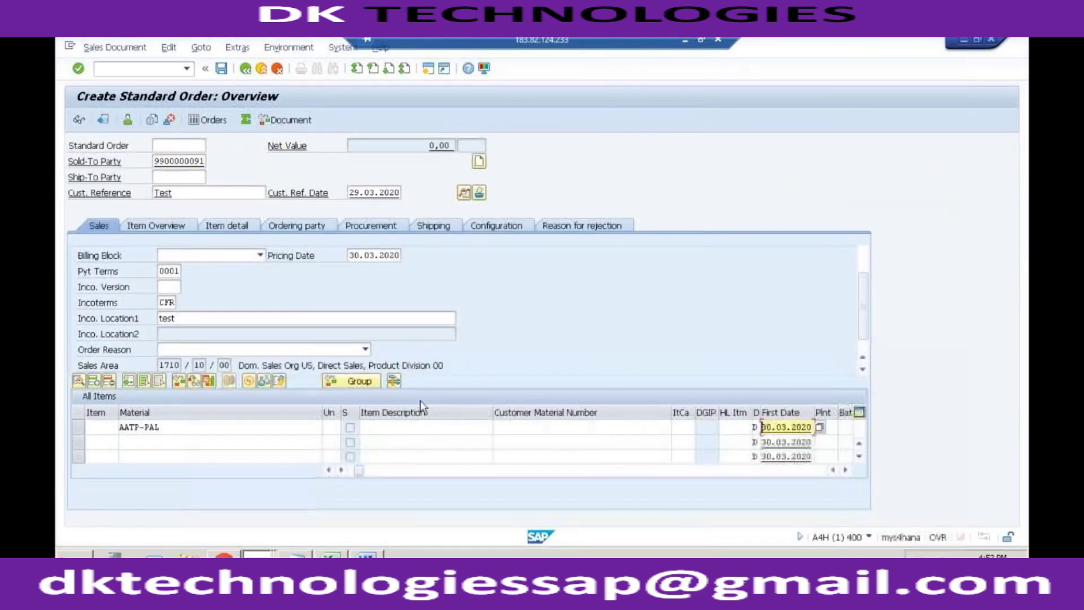
type("1710")
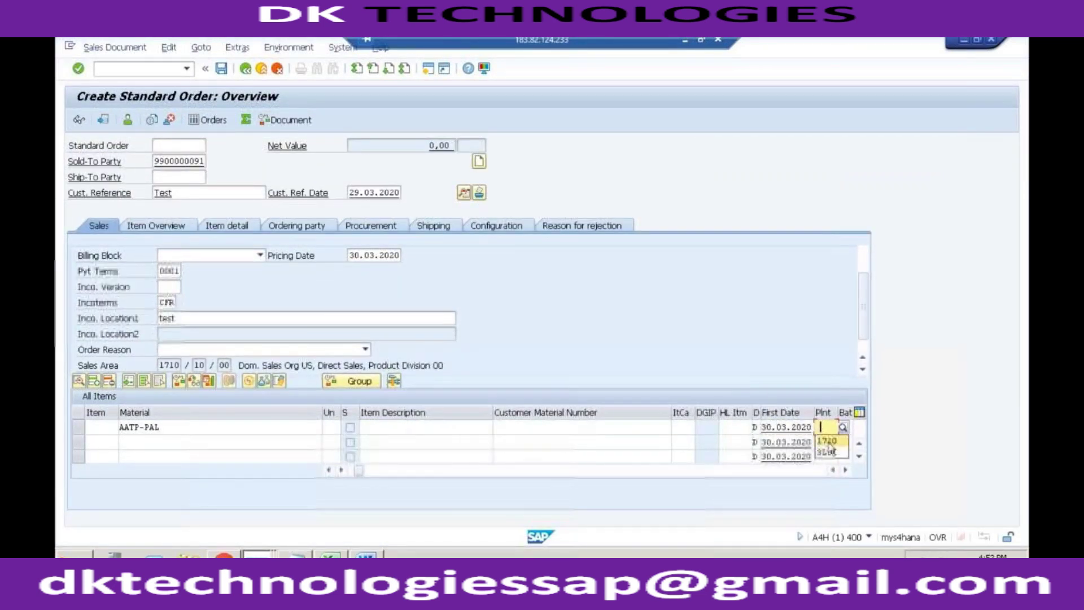
key("Tab")
key("Tab")
type("2000")
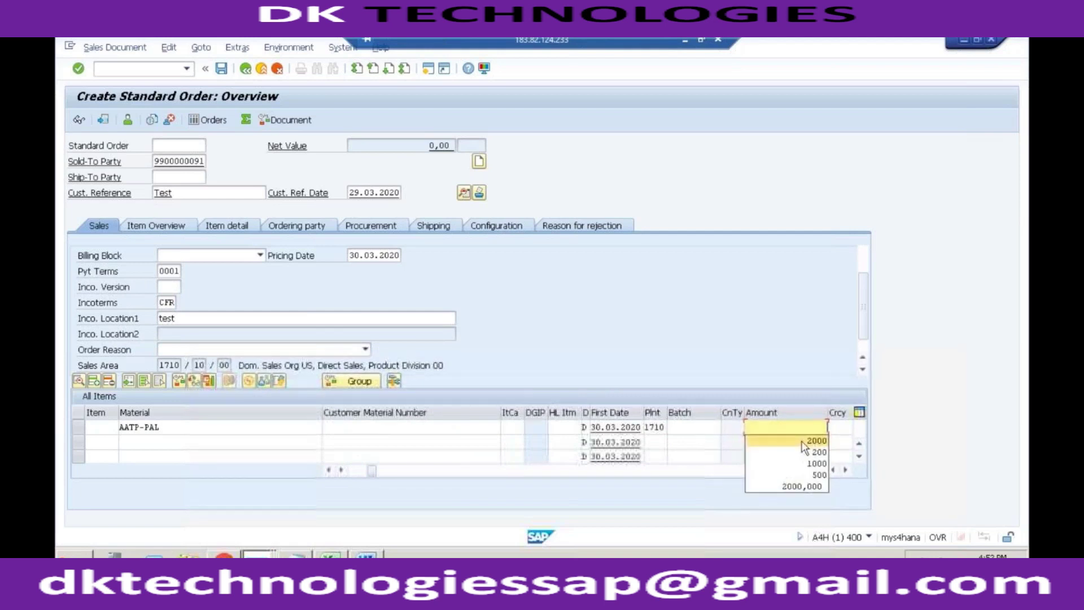
key("Return")
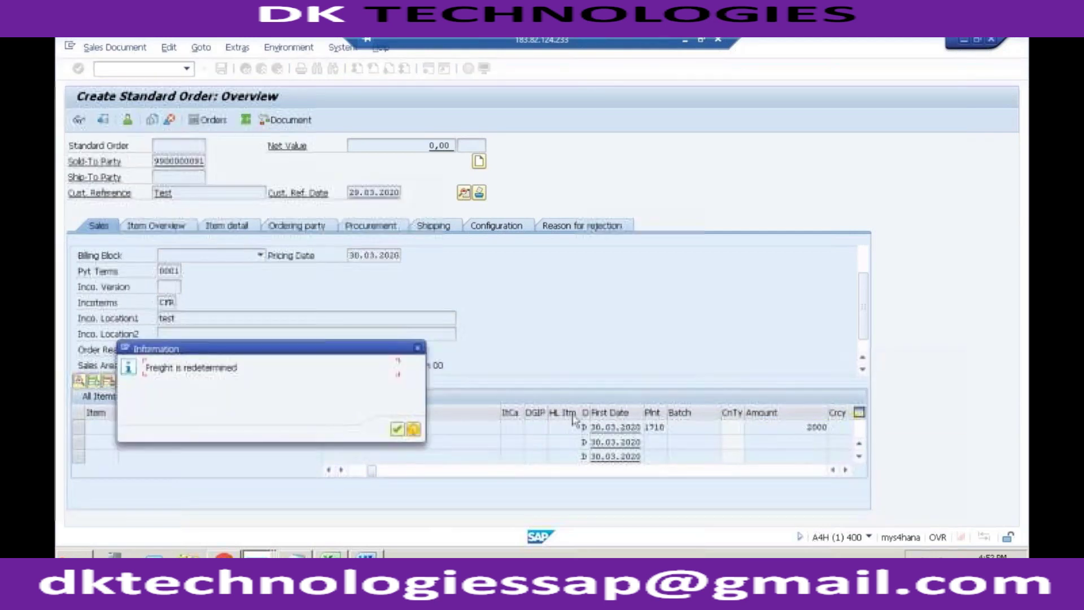
left_click(400, 431)
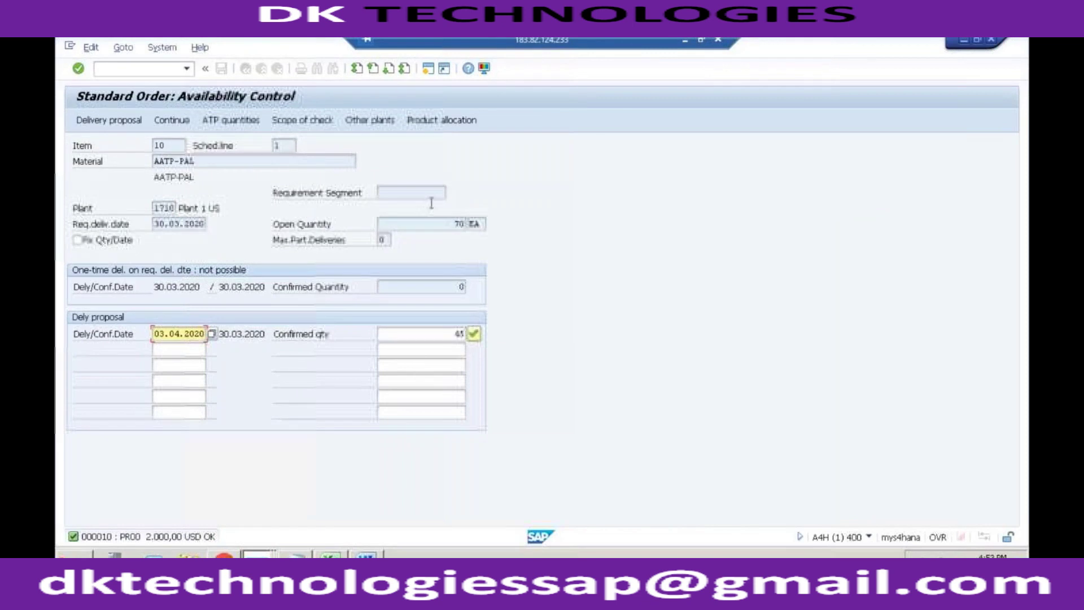
Open the product allocation confirmation calculation and compare it with the March and April quantities in the last planning data row
left_click(424, 121)
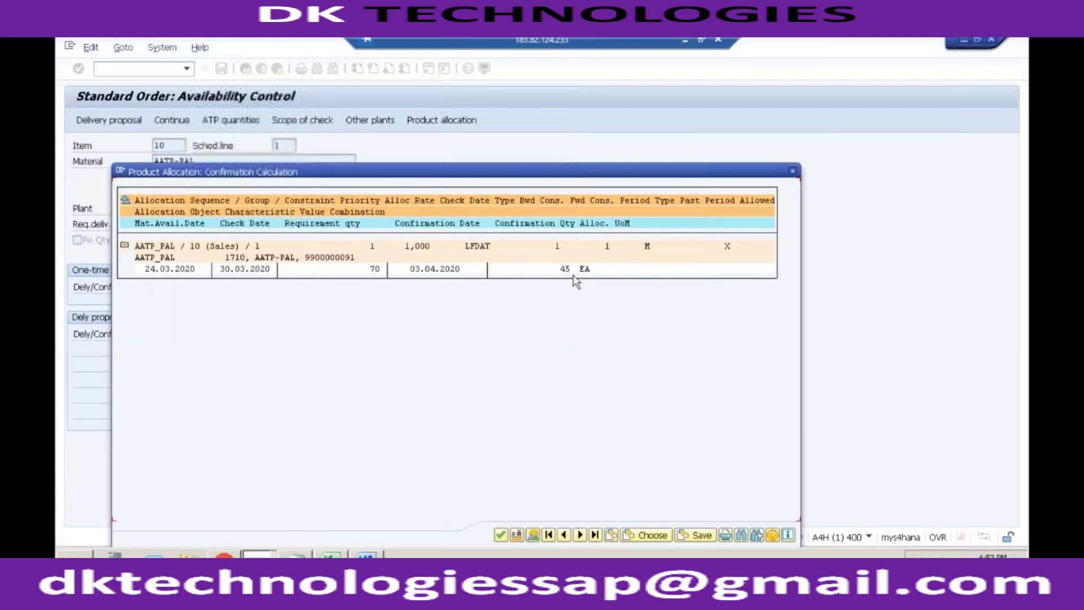
key("alt+Tab")
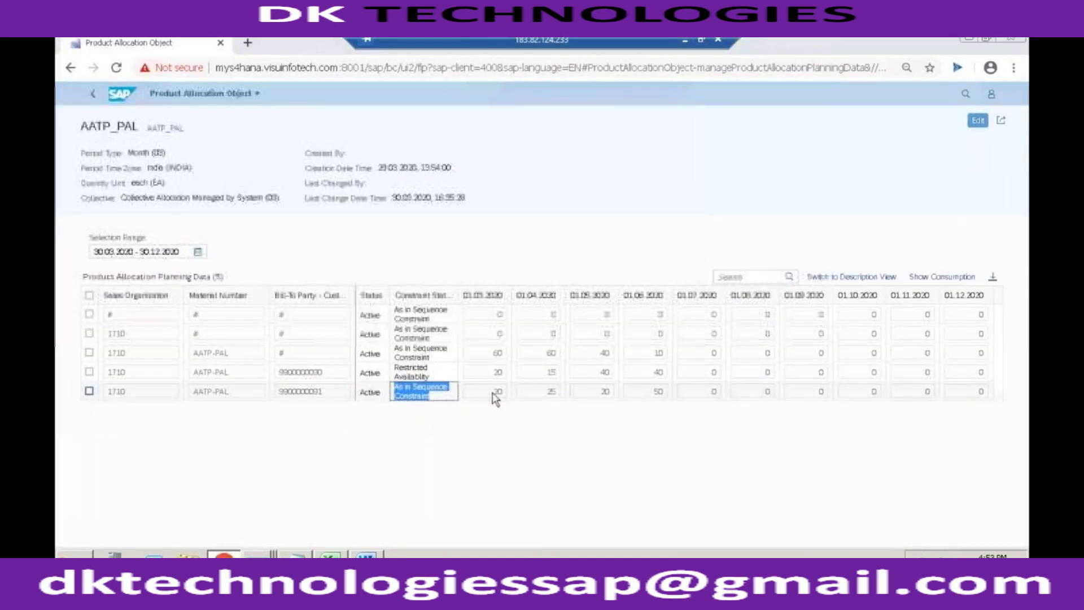
left_click(499, 395)
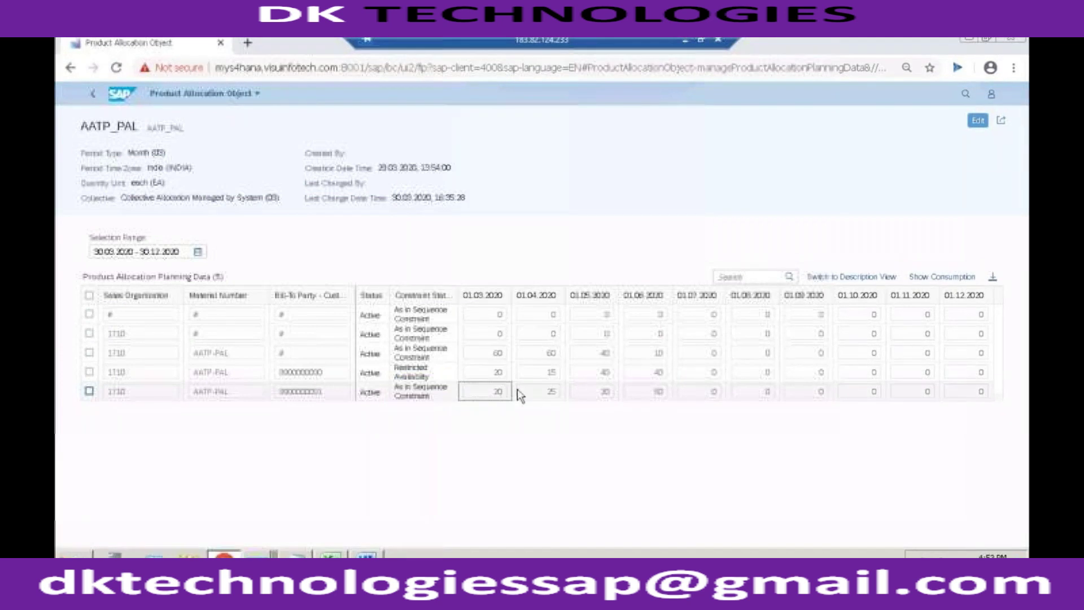
left_click(550, 396)
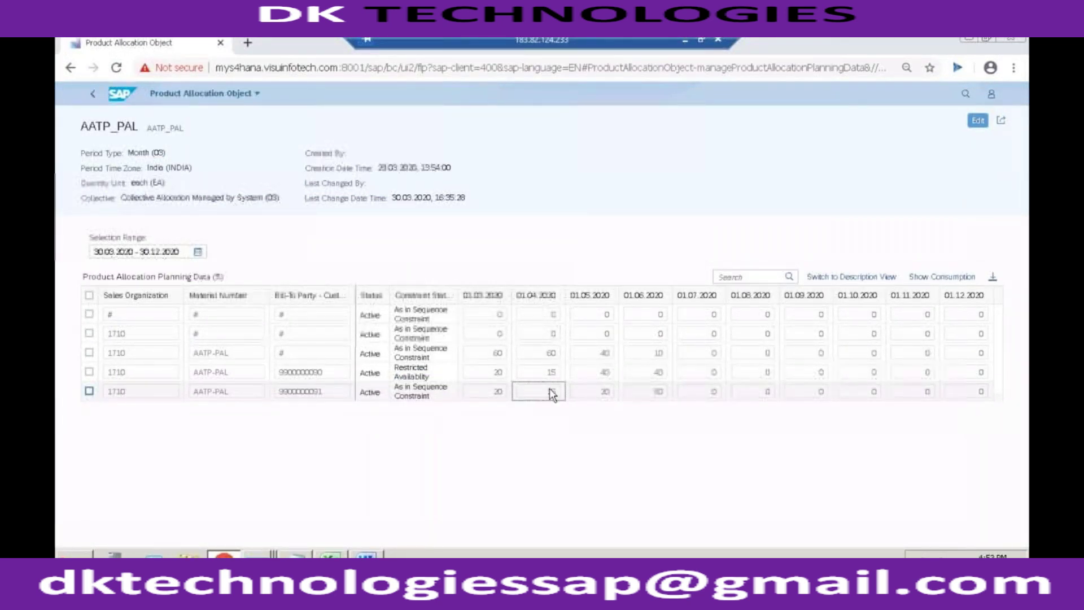
key("alt+Tab")
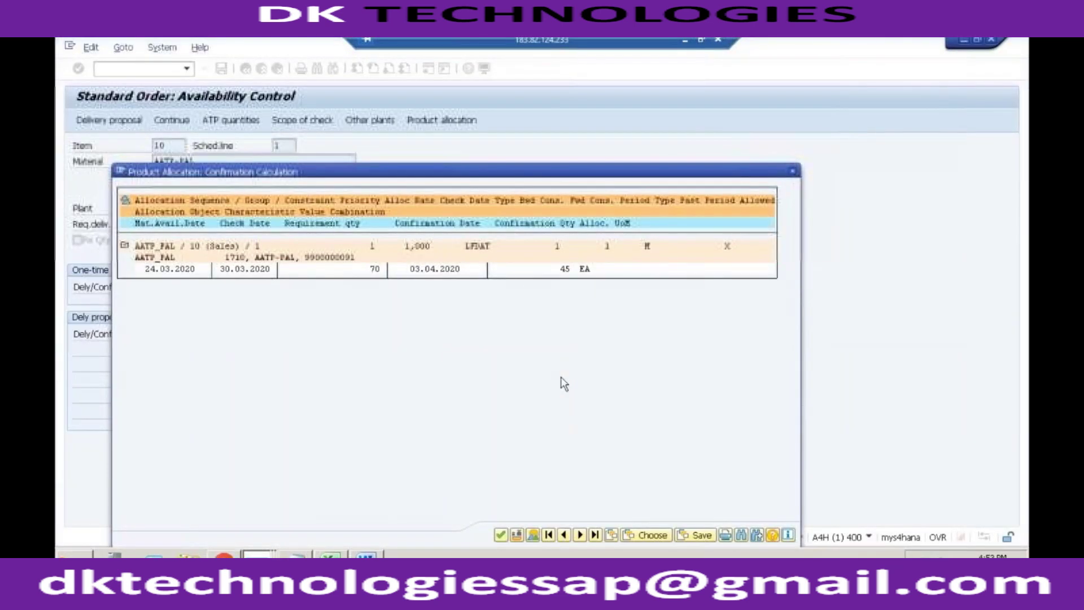
Examine the constraint status and the March and April quantities of the last AATP-PAL row in the planning data
key("alt+Tab")
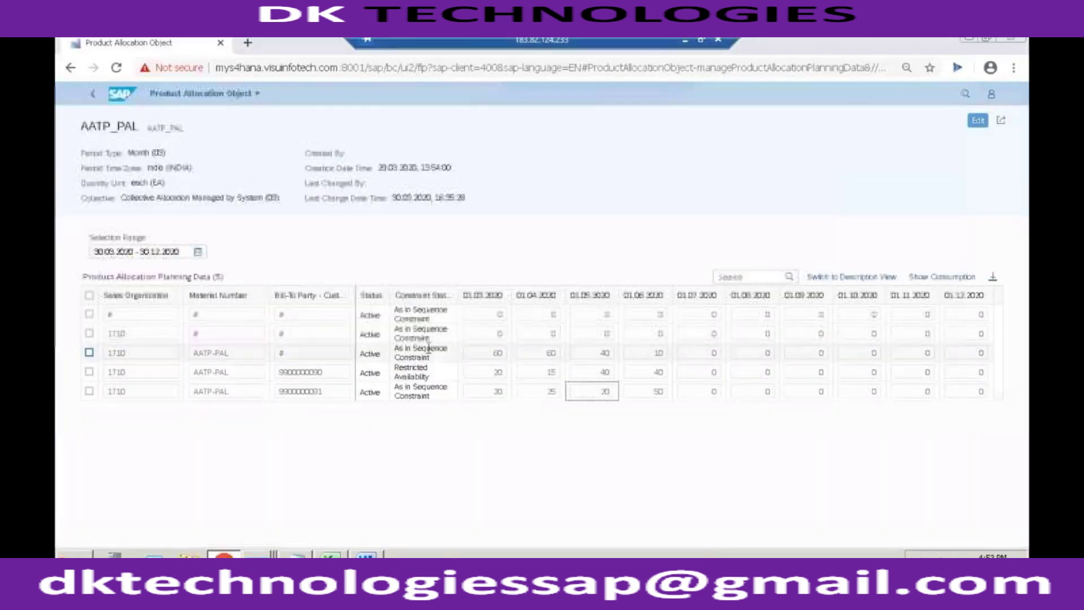
left_click_drag(395, 388, 440, 398)
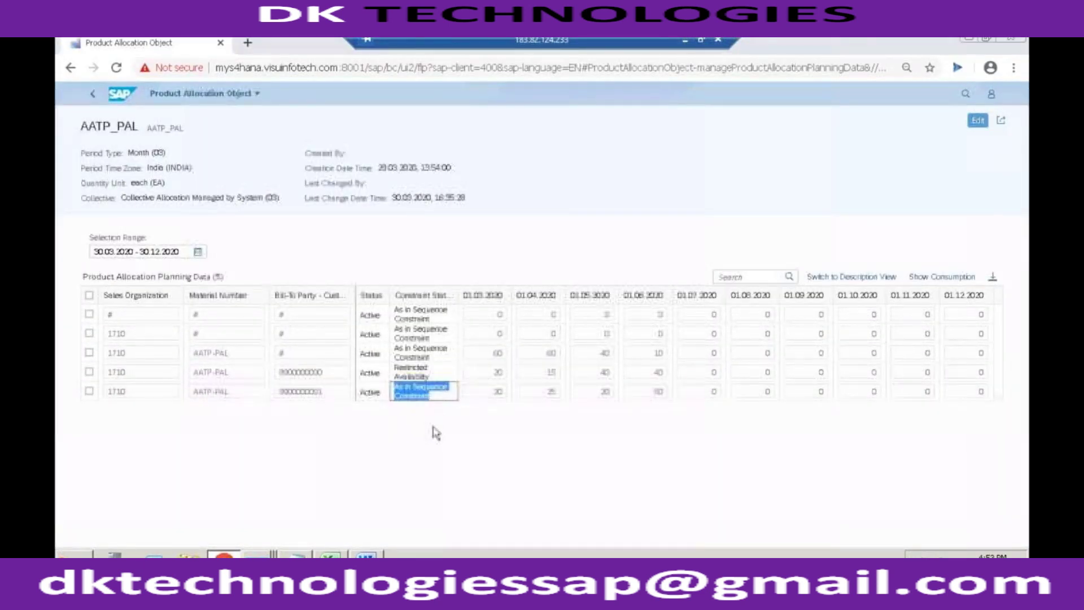
left_click(535, 395)
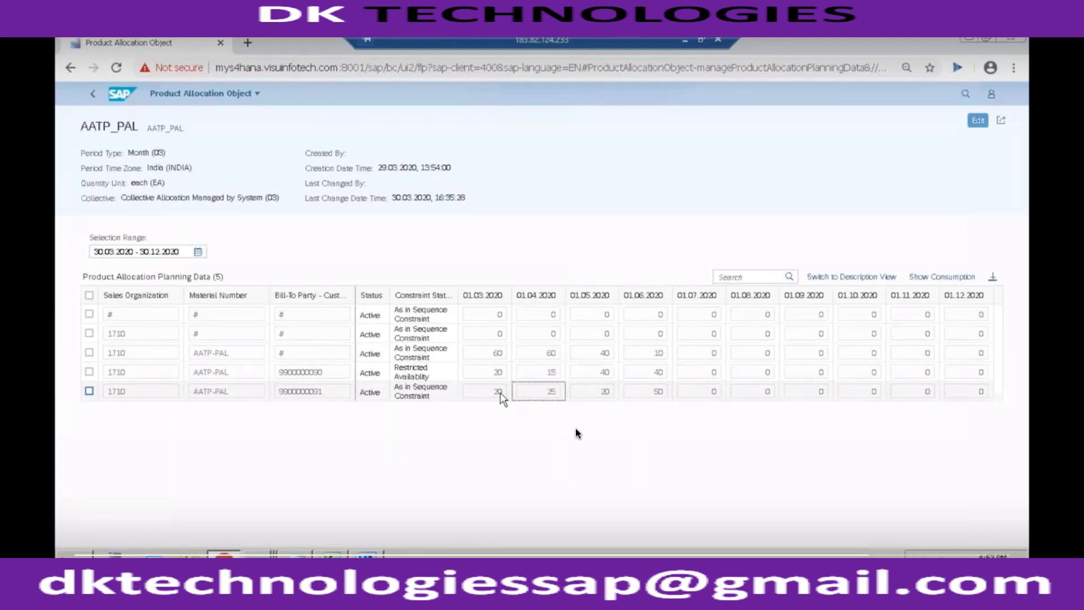
left_click(496, 394)
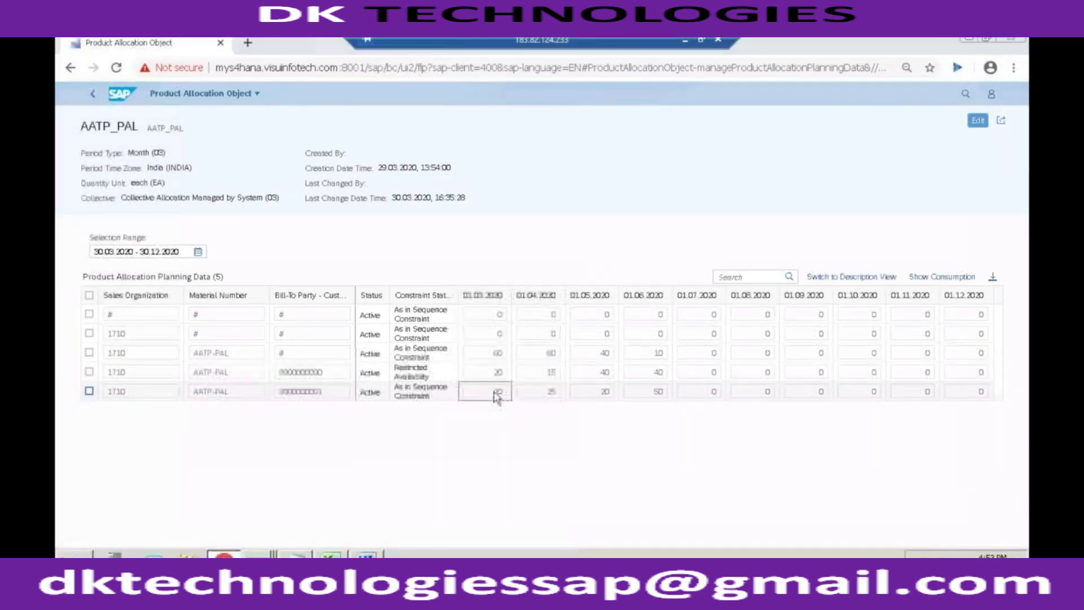
key("alt+Tab")
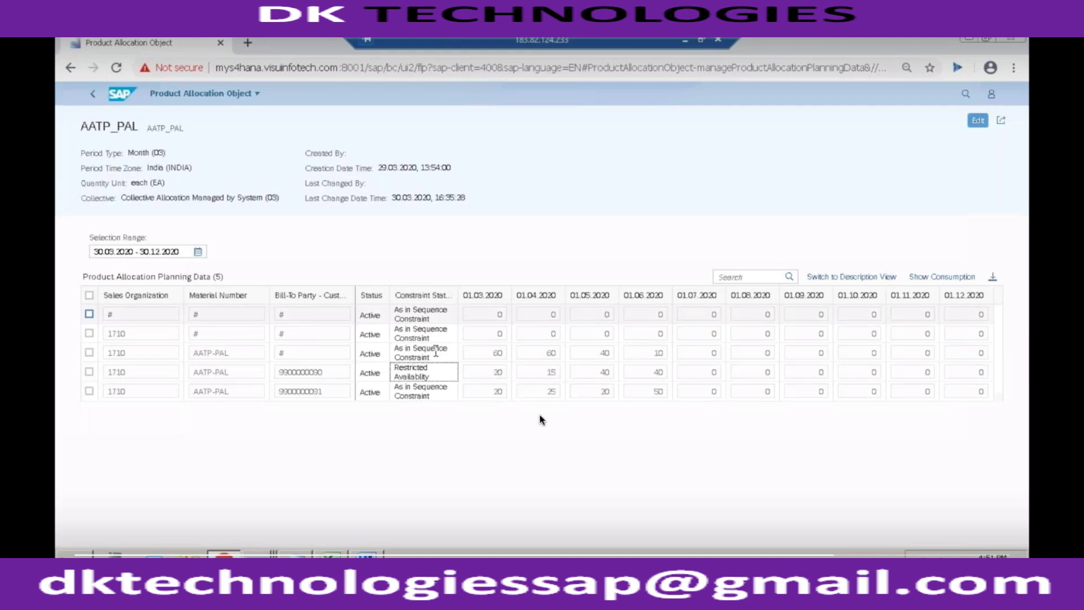
left_click(413, 374)
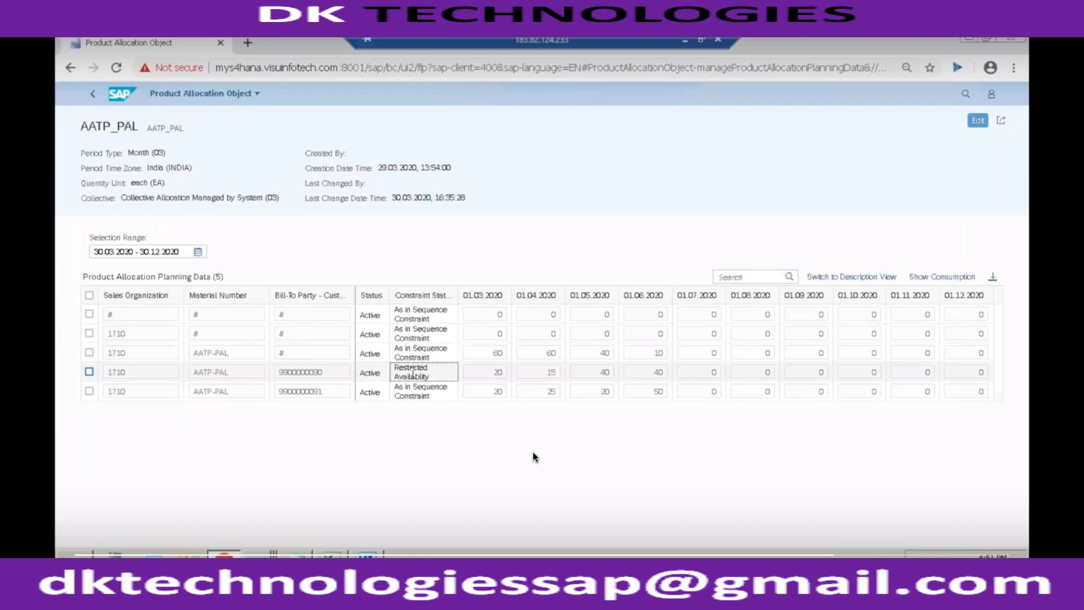
left_click(845, 556)
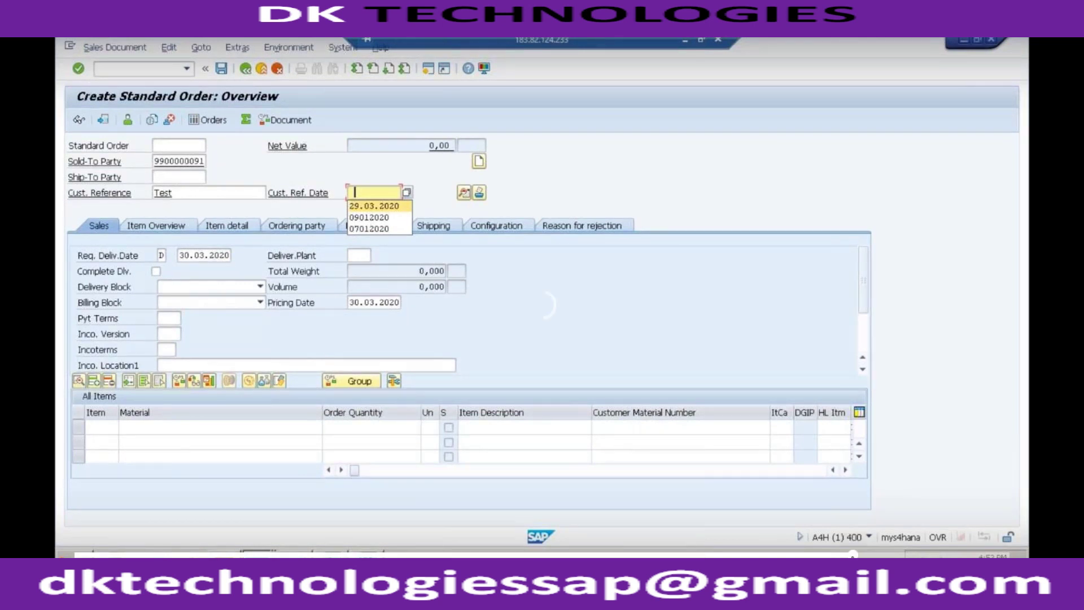
left_click(853, 557)
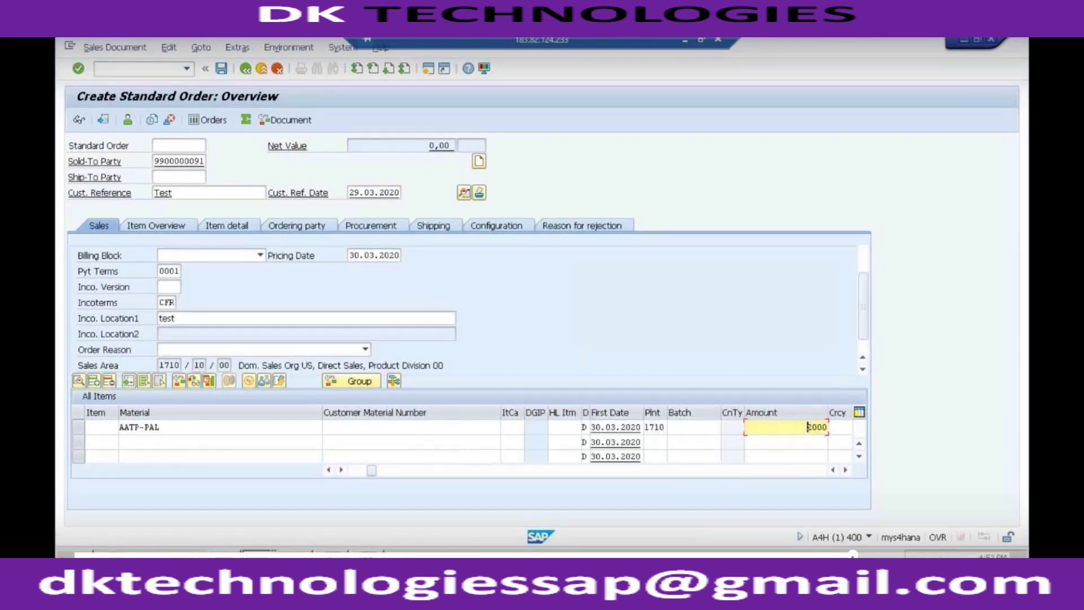
left_click(562, 347)
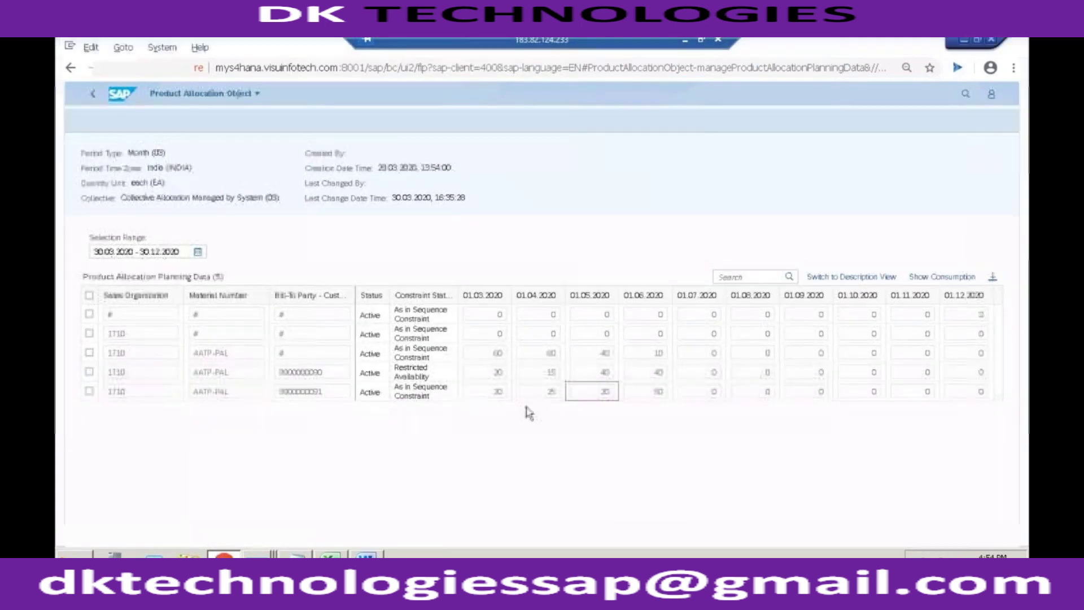
Return to the order's availability control for 30.03.2020 and continue from the delivery proposal
key("alt+Tab")
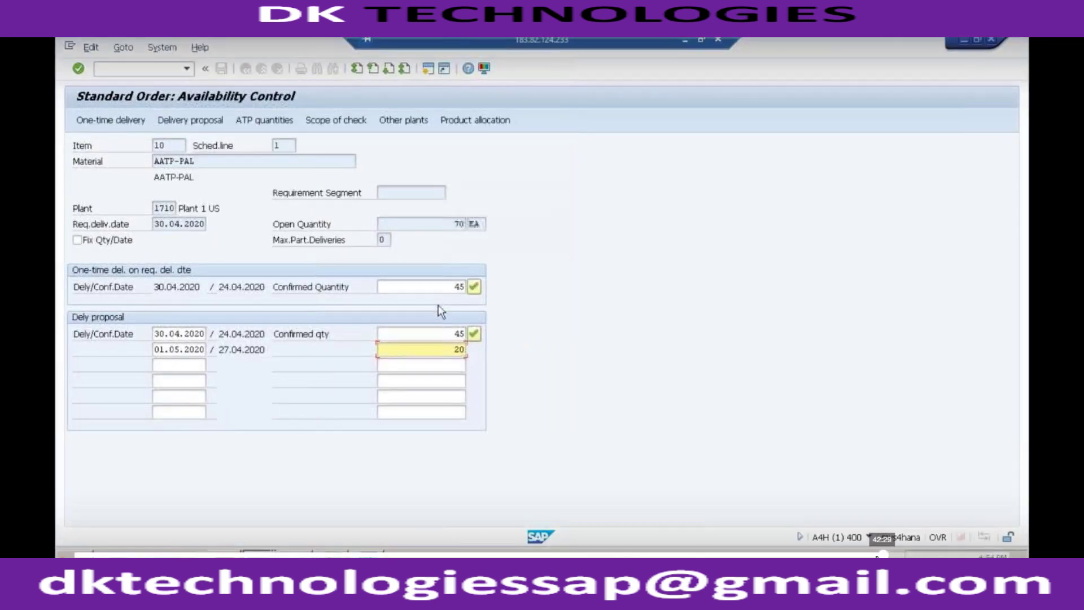
key("alt+Tab")
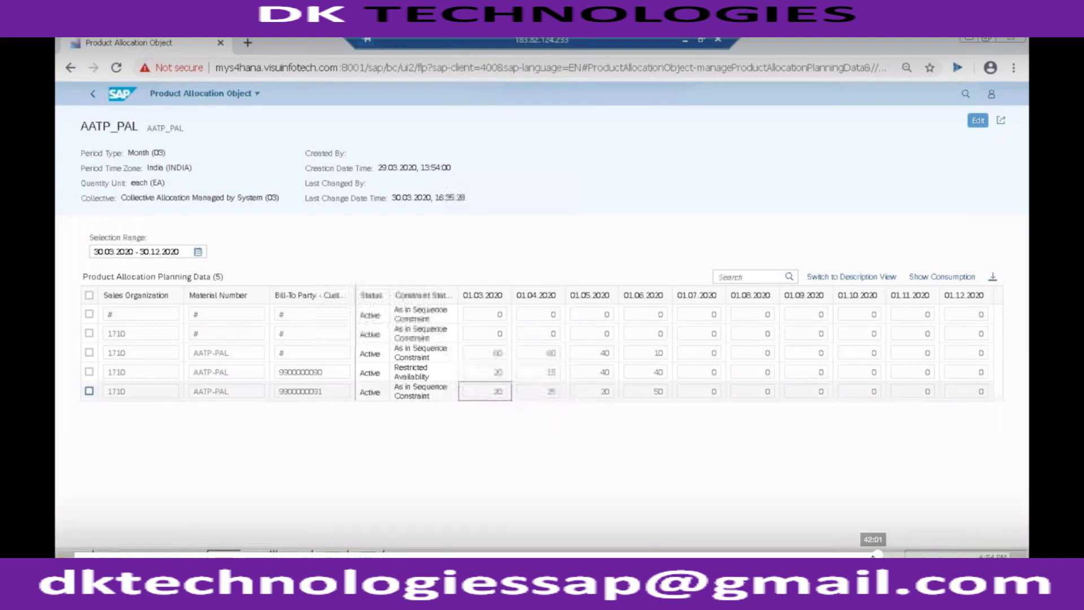
key("alt+Tab")
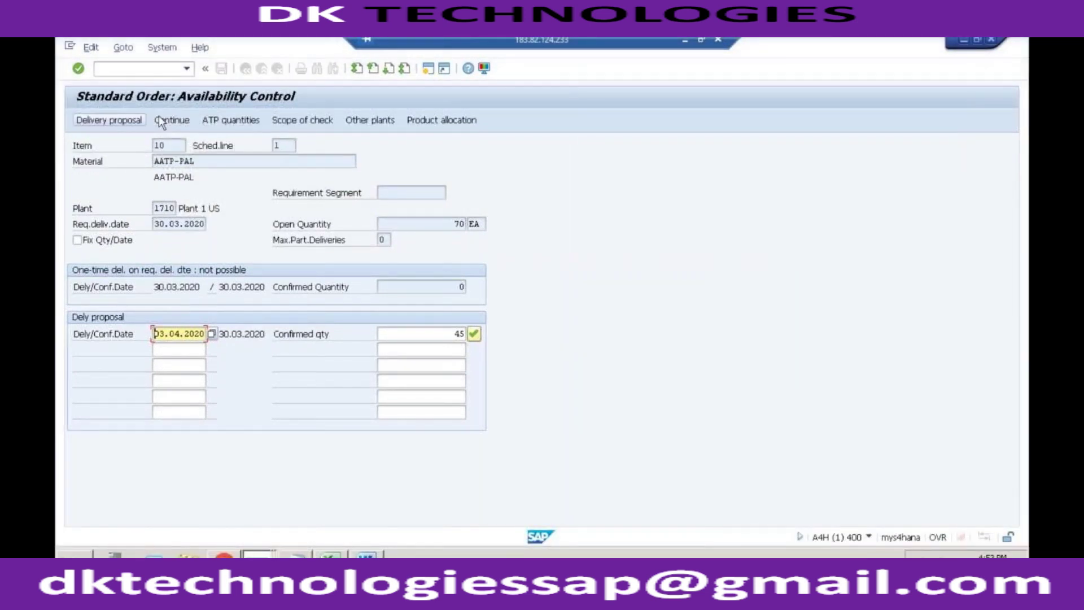
left_click(162, 127)
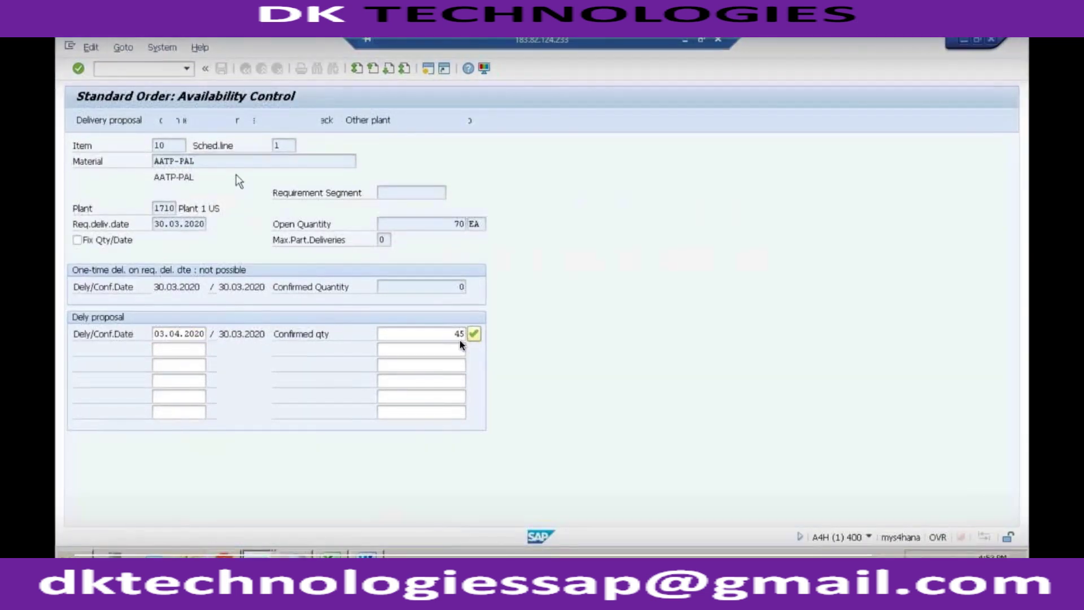